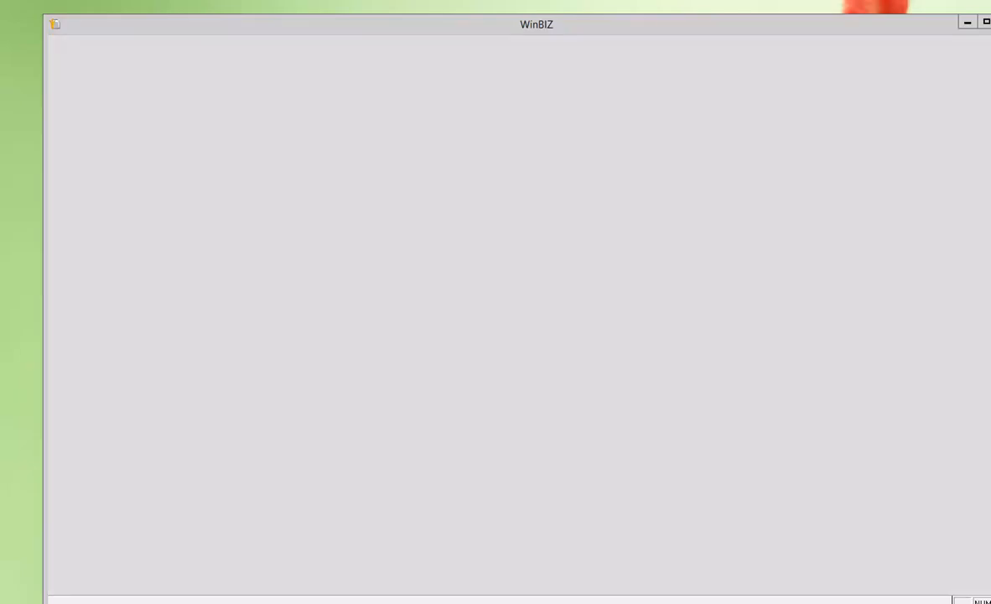
Step: Open the CAMT payment file reader from the debtor payments list in the sales module
{"action": "left_click_drag", "start_coordinate": [395, 24], "coordinate": [357, 11]}
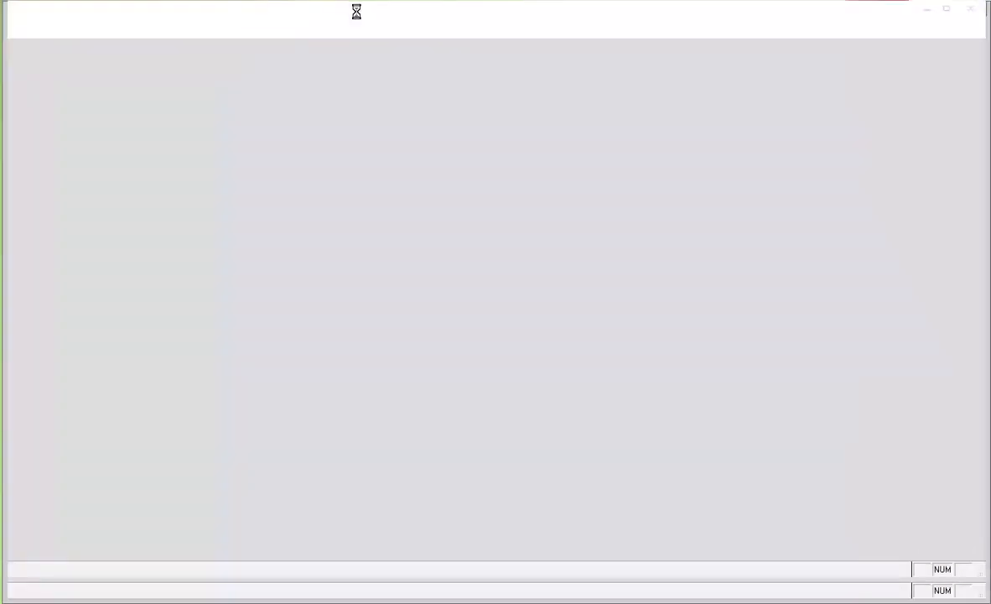
{"action": "left_click", "coordinate": [317, 32]}
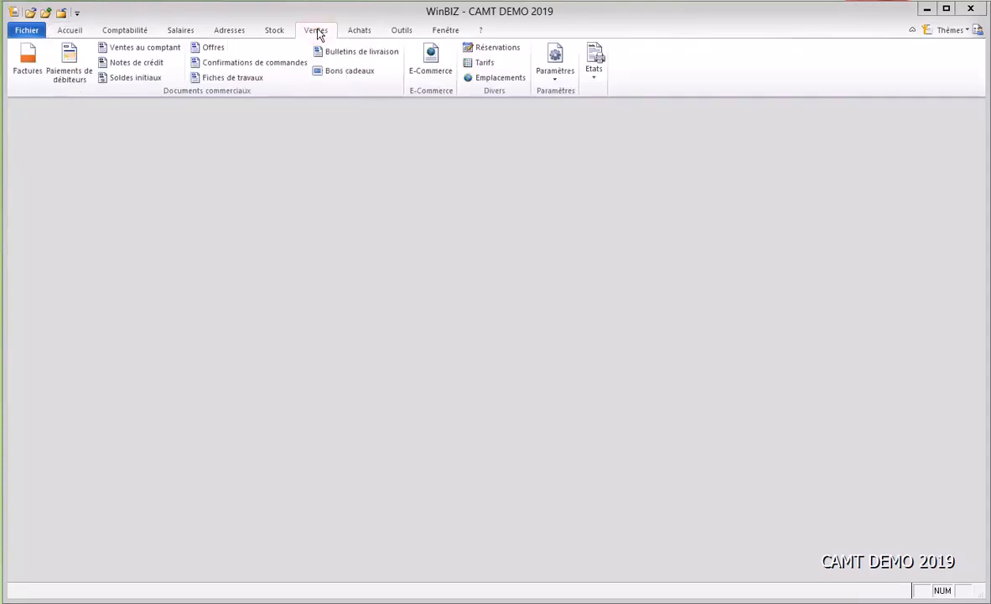
{"action": "left_click", "coordinate": [69, 66]}
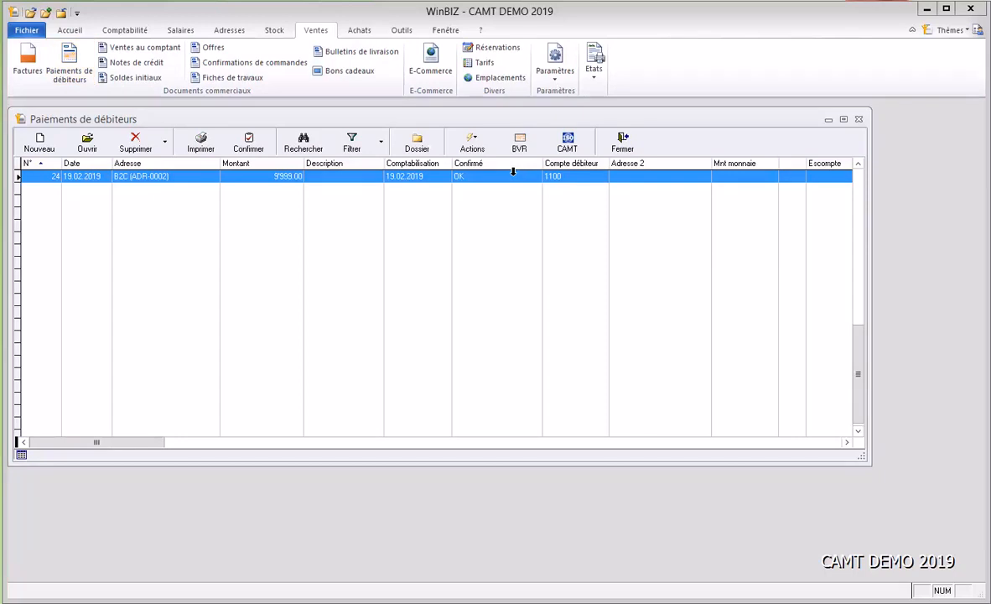
{"action": "left_click", "coordinate": [568, 139]}
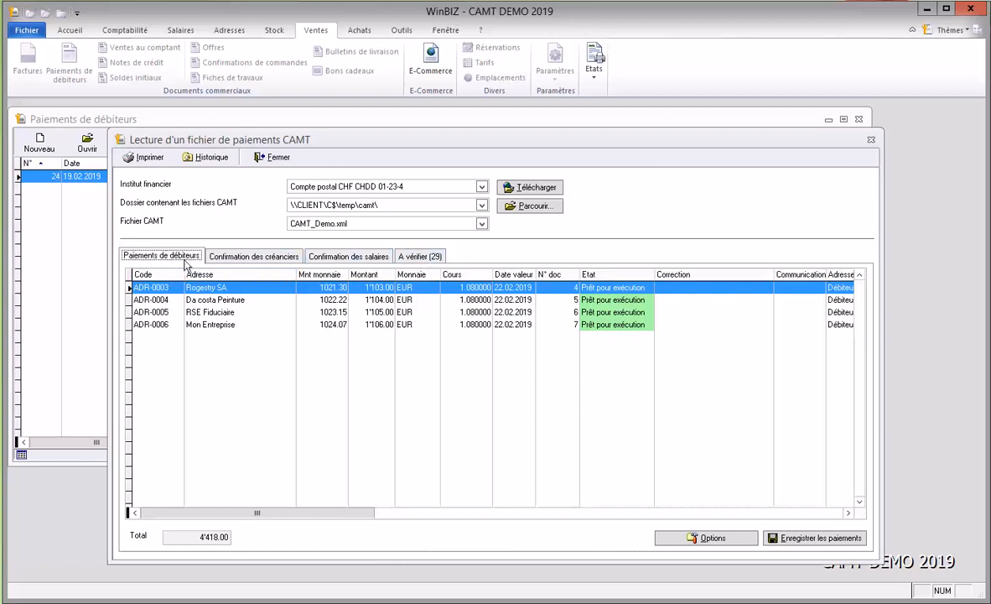
Step: Examine the debtor payments and the creditor payment confirmations read from CAMT_Demo.xml
{"action": "left_click", "coordinate": [209, 292]}
{"action": "left_click", "coordinate": [231, 299]}
{"action": "left_click", "coordinate": [247, 313]}
{"action": "left_click", "coordinate": [250, 325]}
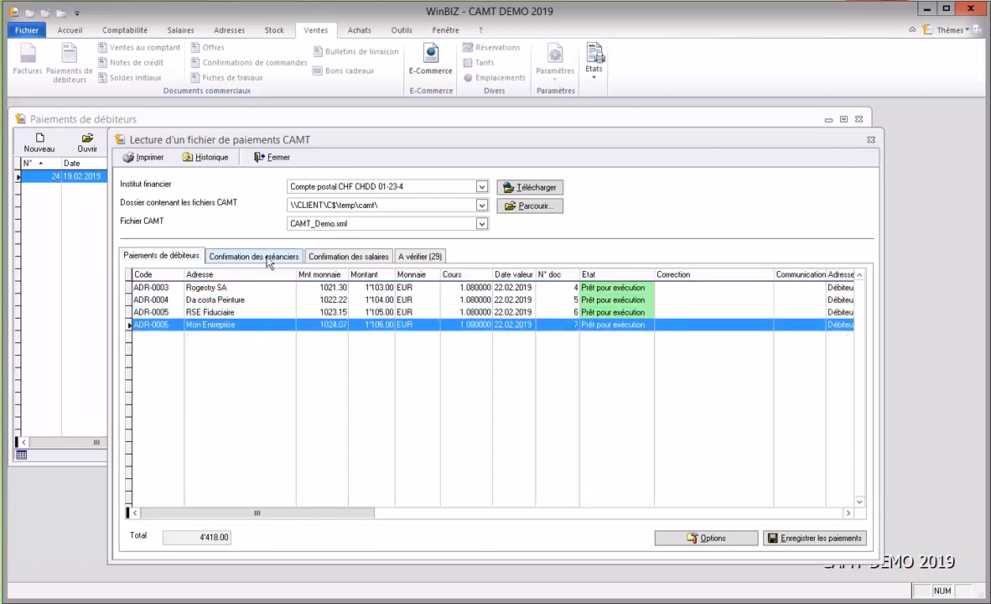
{"action": "left_click", "coordinate": [253, 255]}
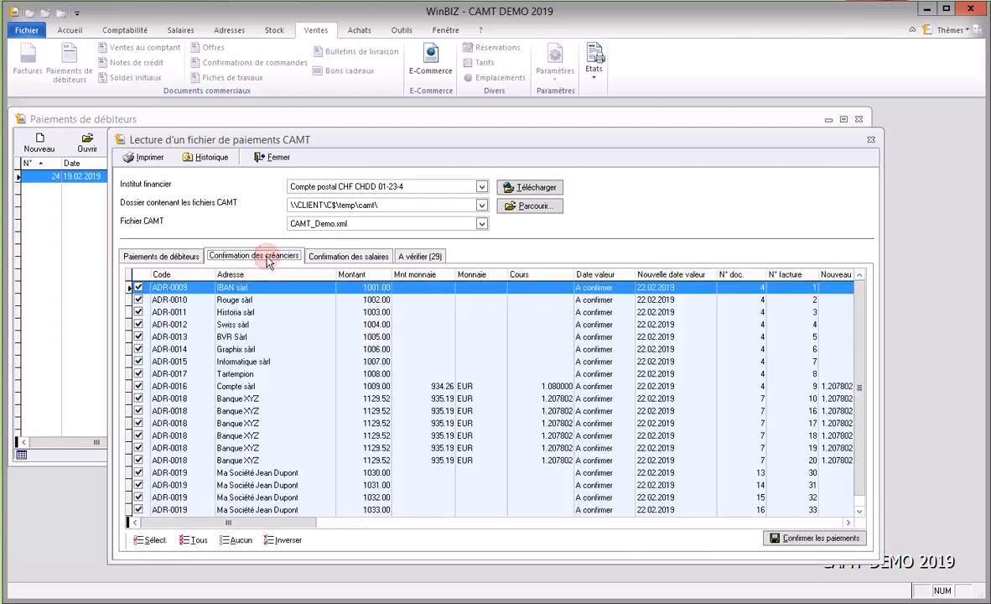
{"action": "left_click", "coordinate": [249, 361]}
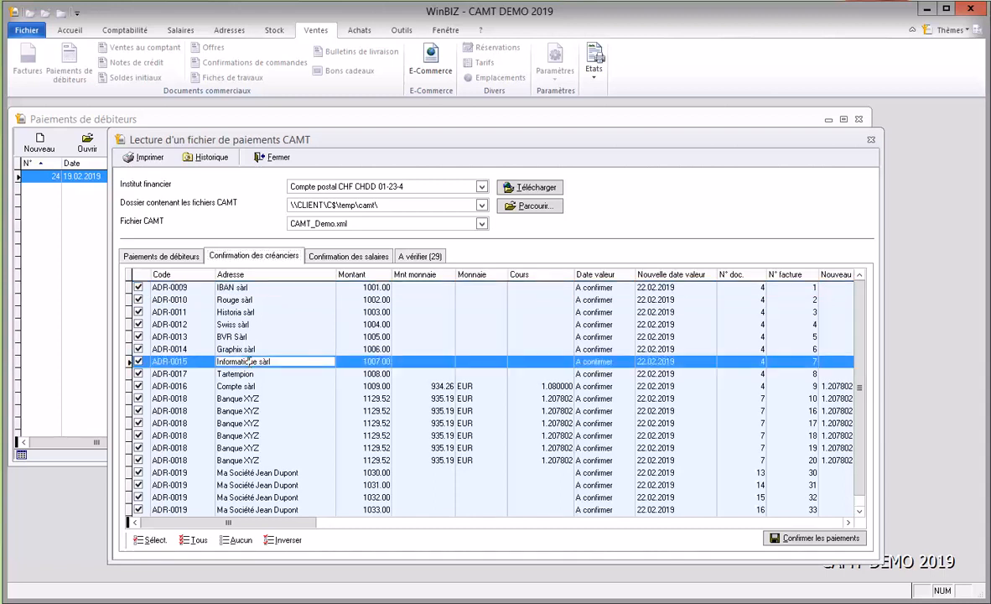
{"action": "left_click", "coordinate": [309, 374]}
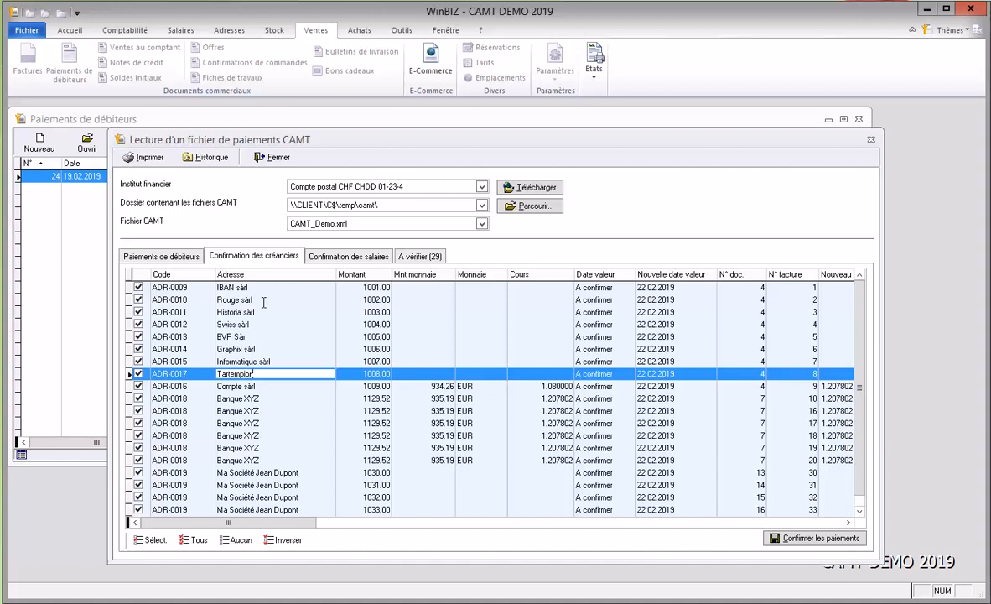
Step: Examine the salary confirmations and the transactions to verify, including the taxes and fees line with the "Créer l'écriture" action
{"action": "left_click", "coordinate": [355, 257]}
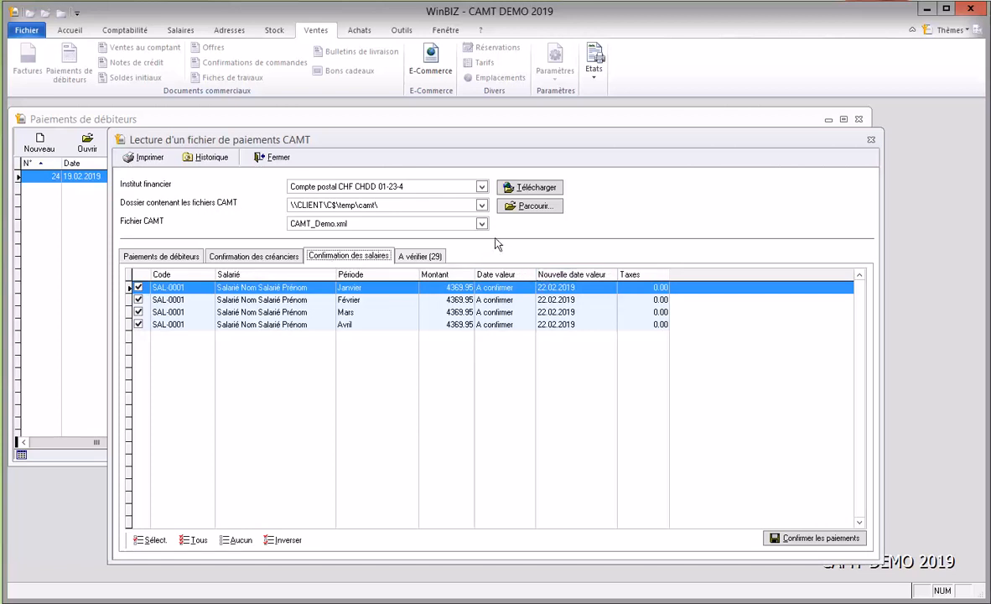
{"action": "left_click", "coordinate": [422, 258]}
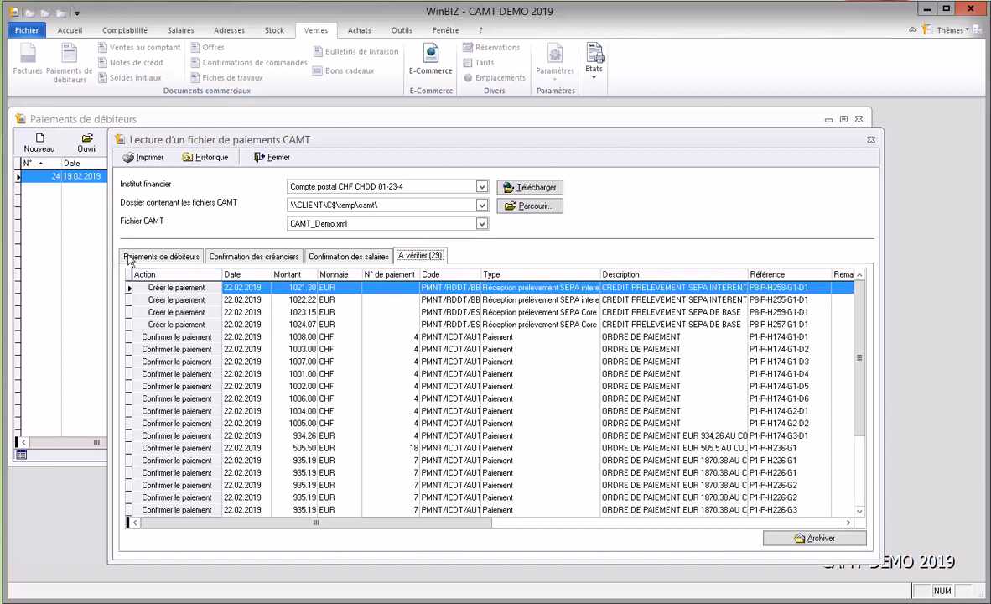
{"action": "left_click", "coordinate": [583, 400]}
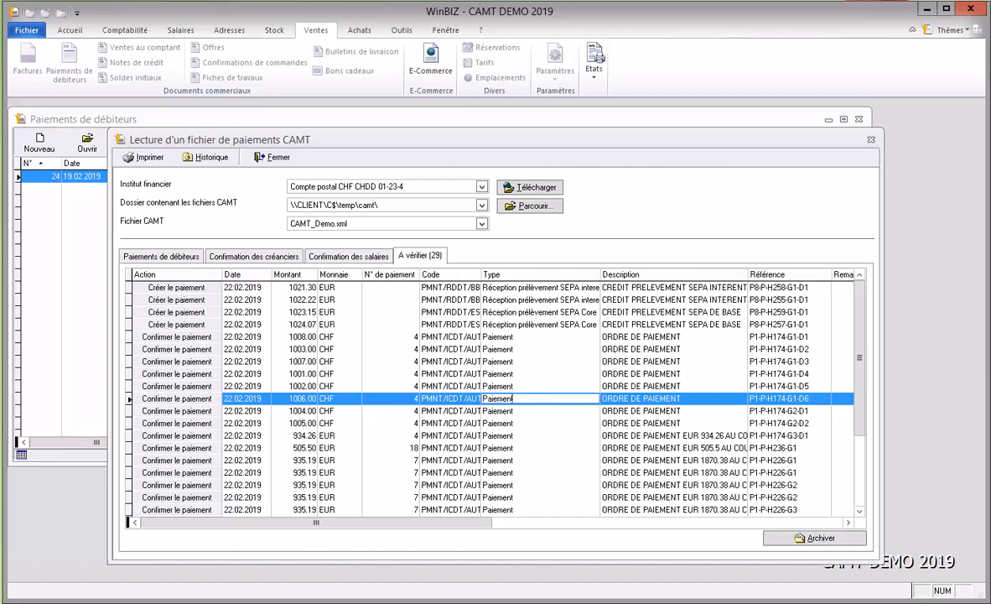
{"action": "left_click_drag", "start_coordinate": [859, 406], "coordinate": [859, 482]}
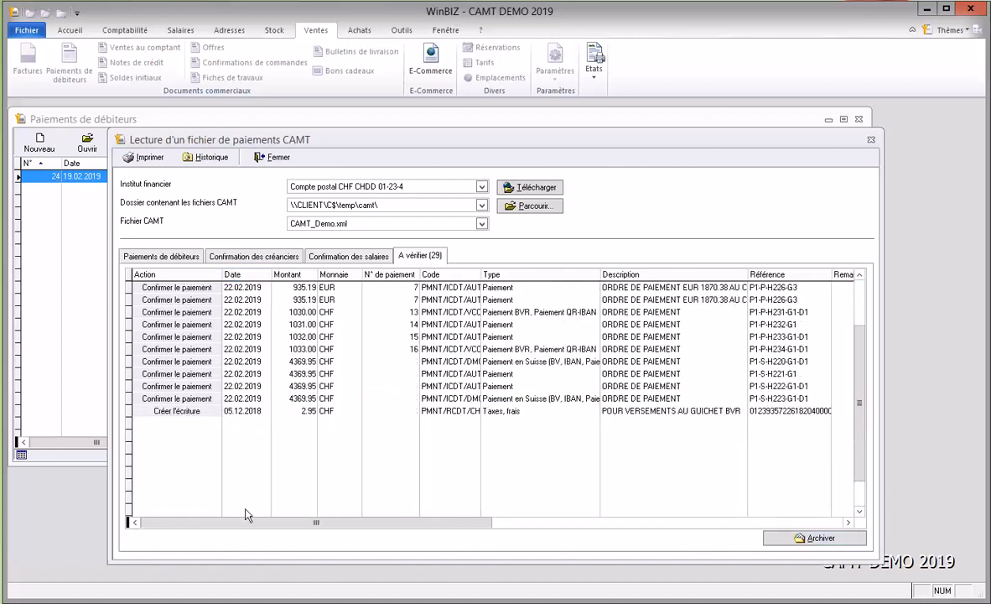
{"action": "left_click", "coordinate": [390, 411]}
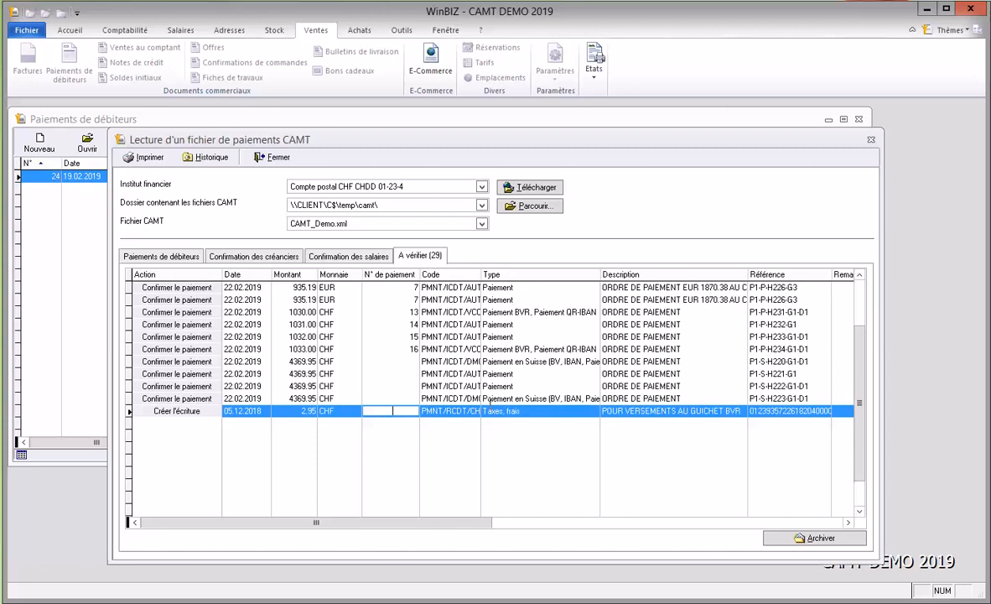
{"action": "left_click", "coordinate": [629, 411]}
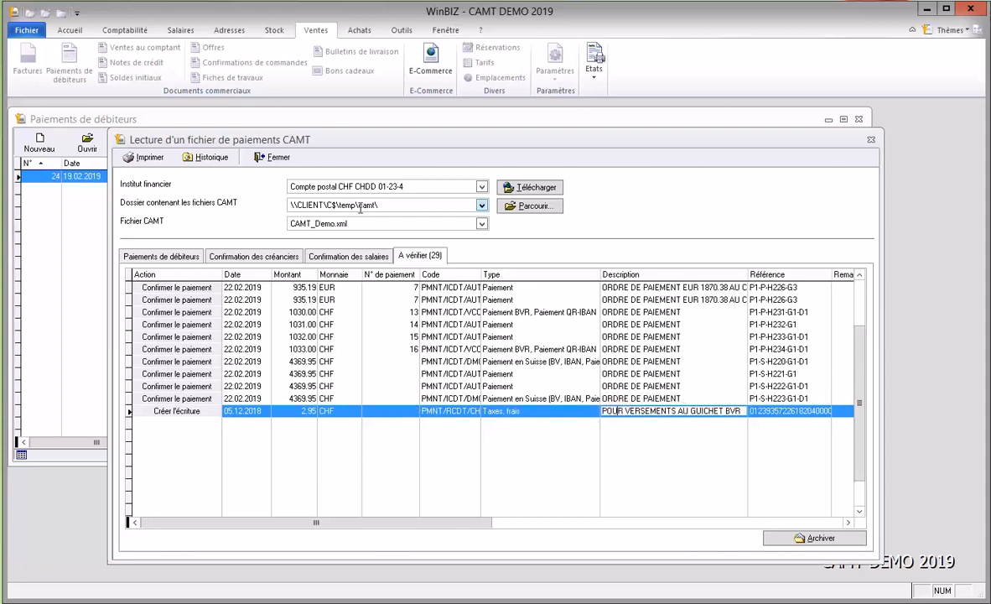
Step: Record all valid debtor payments from the CAMT file and close the resulting report
{"action": "left_click", "coordinate": [168, 257]}
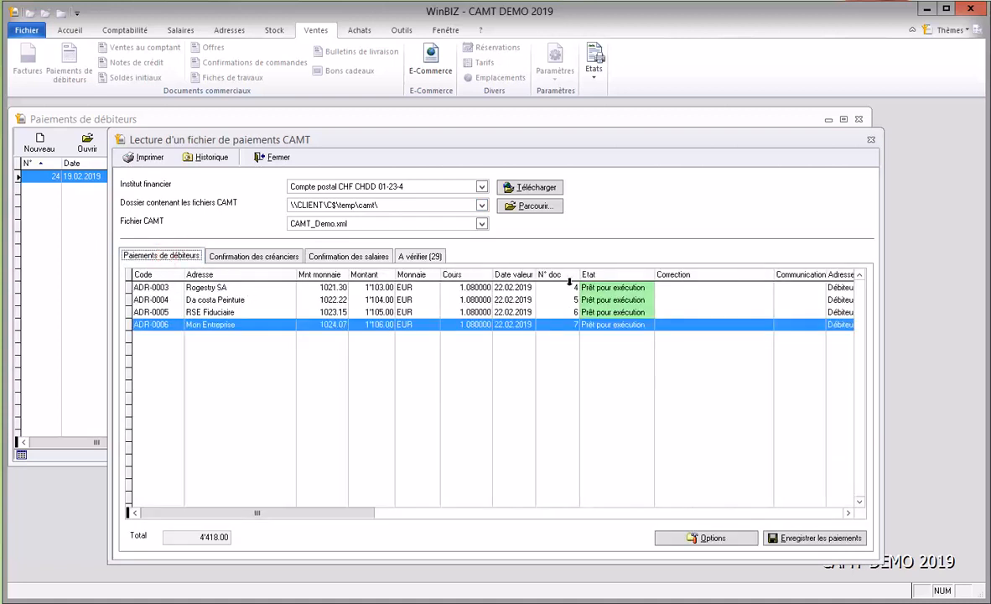
{"action": "left_click", "coordinate": [765, 537]}
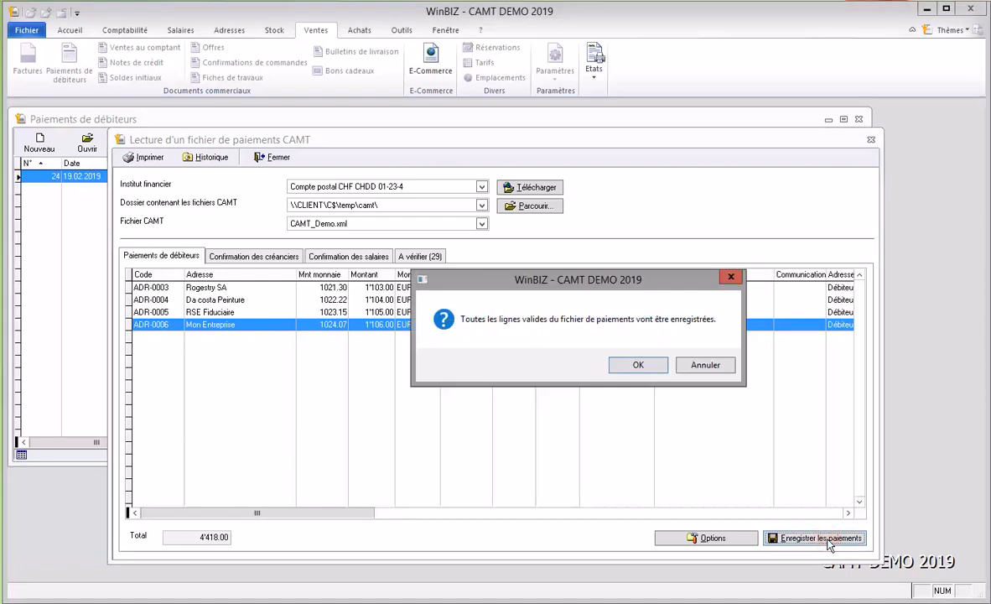
{"action": "left_click", "coordinate": [619, 369]}
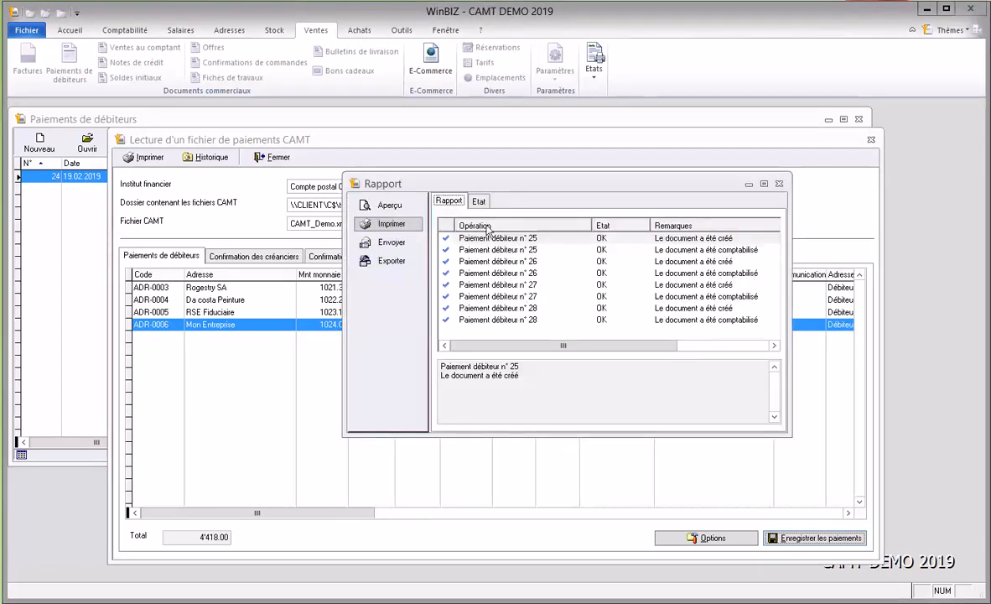
{"action": "left_click", "coordinate": [779, 183]}
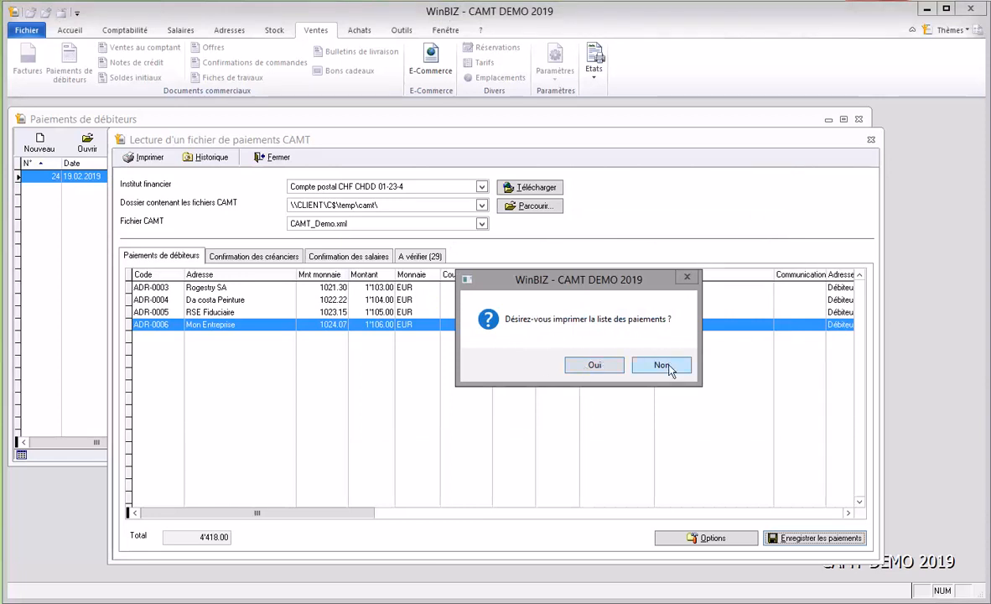
Step: Accept printing the payment list, preview "Liste des paiements débiteurs", and close the preview and print dialog
{"action": "left_click", "coordinate": [595, 367]}
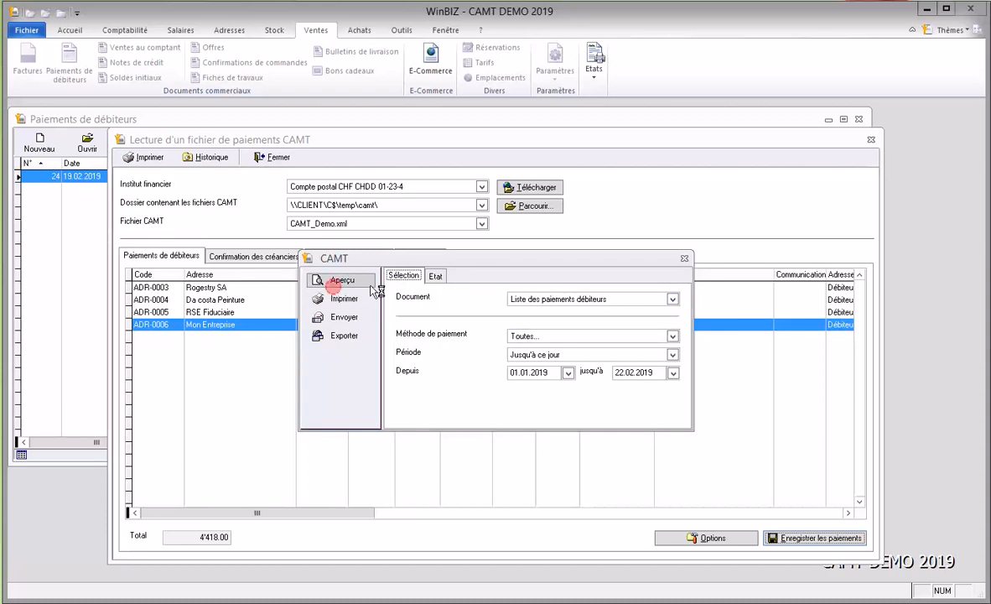
{"action": "left_click", "coordinate": [339, 280]}
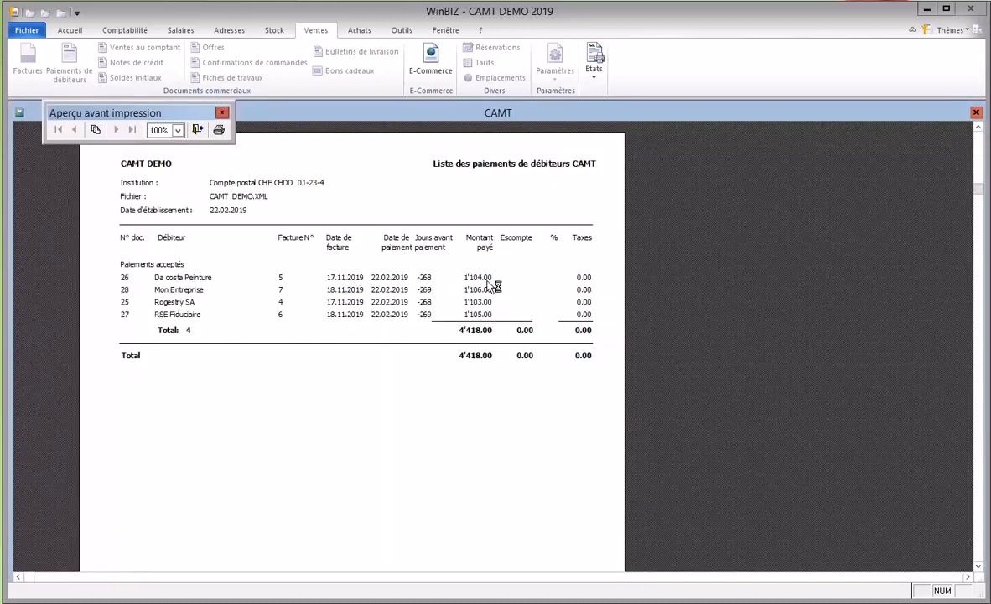
{"action": "left_click", "coordinate": [199, 129]}
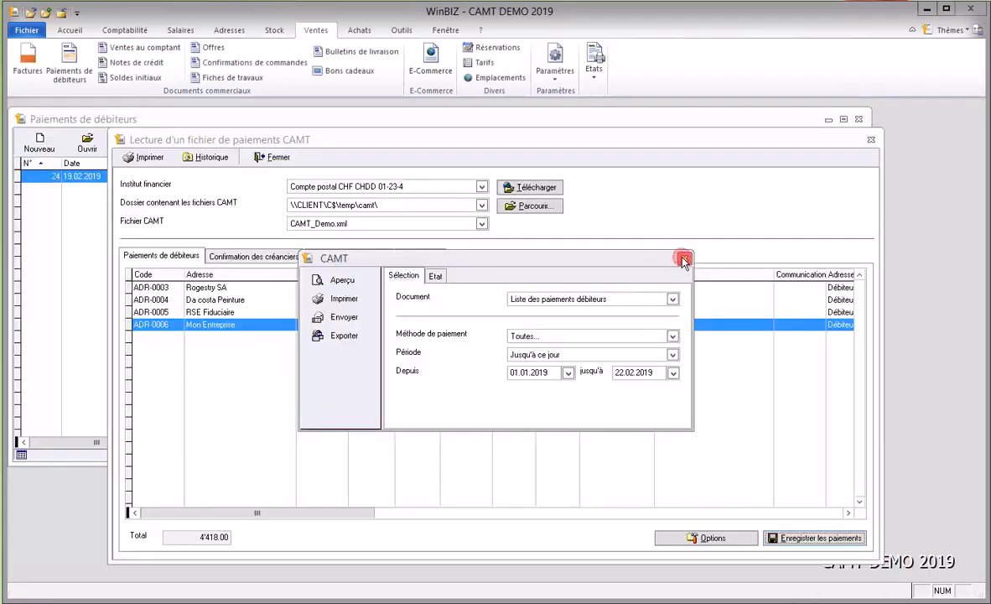
{"action": "left_click", "coordinate": [684, 260]}
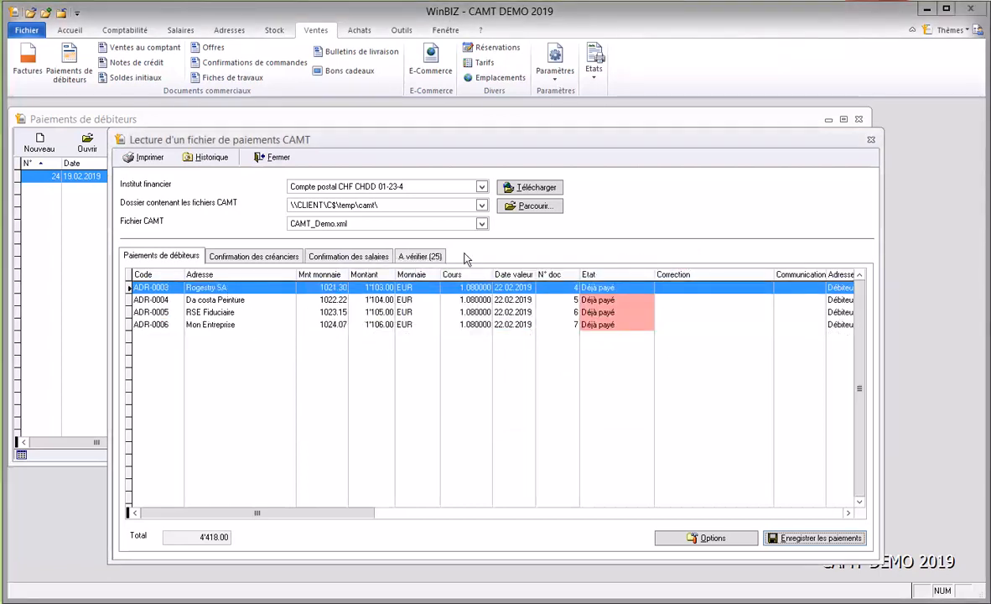
Step: Confirm all the ticked creditor payments and close the report
{"action": "left_click", "coordinate": [256, 257]}
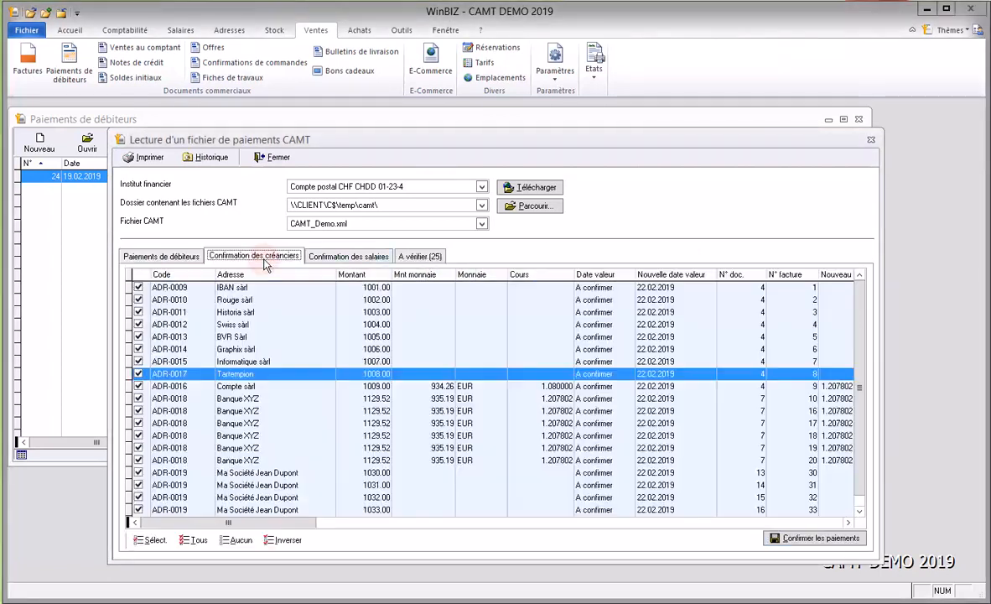
{"action": "left_click", "coordinate": [819, 539]}
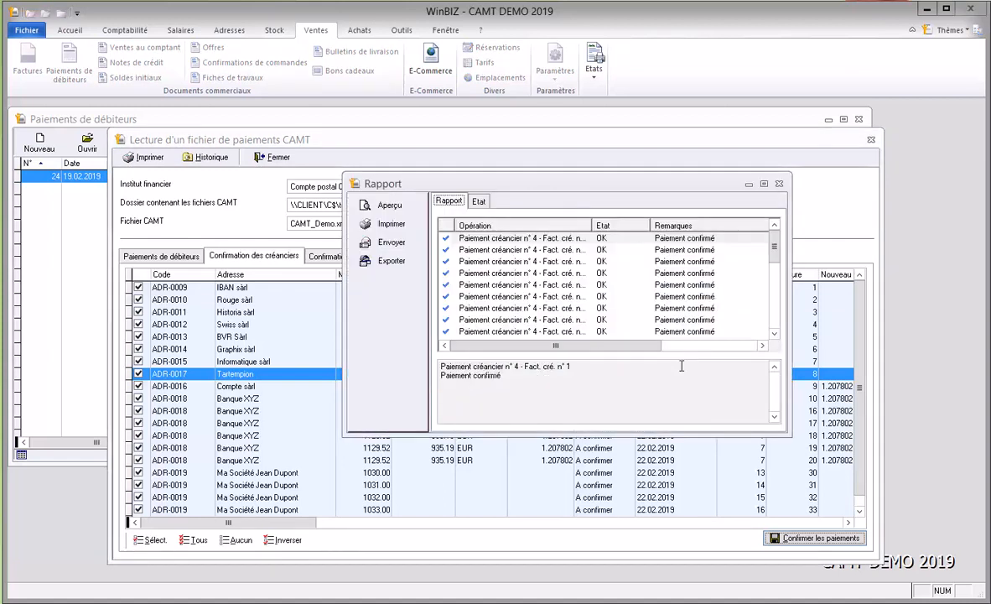
{"action": "left_click", "coordinate": [780, 184]}
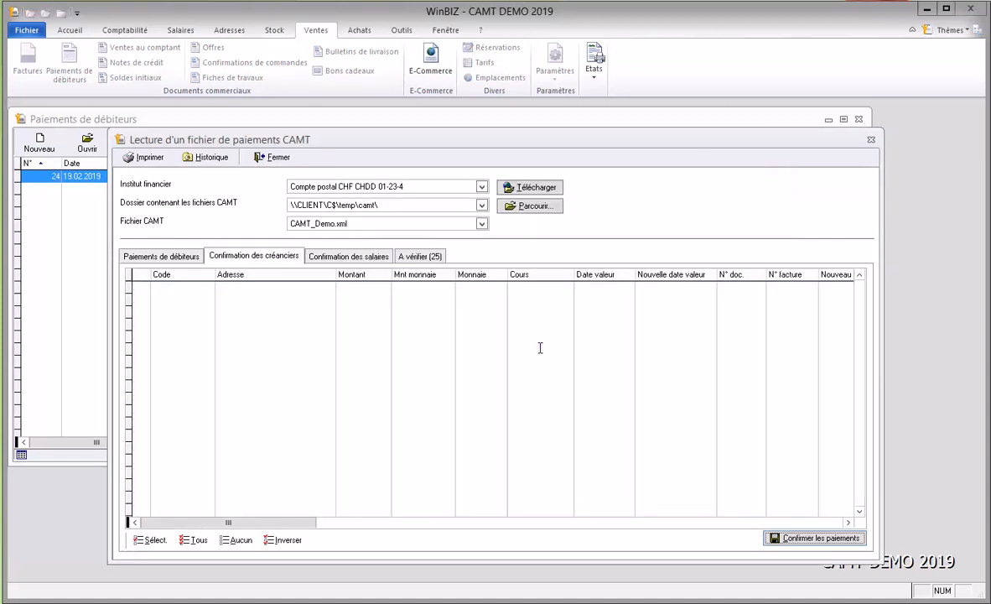
Step: Confirm the ticked salary payments for Janvier through Avril and close the report
{"action": "left_click", "coordinate": [363, 256]}
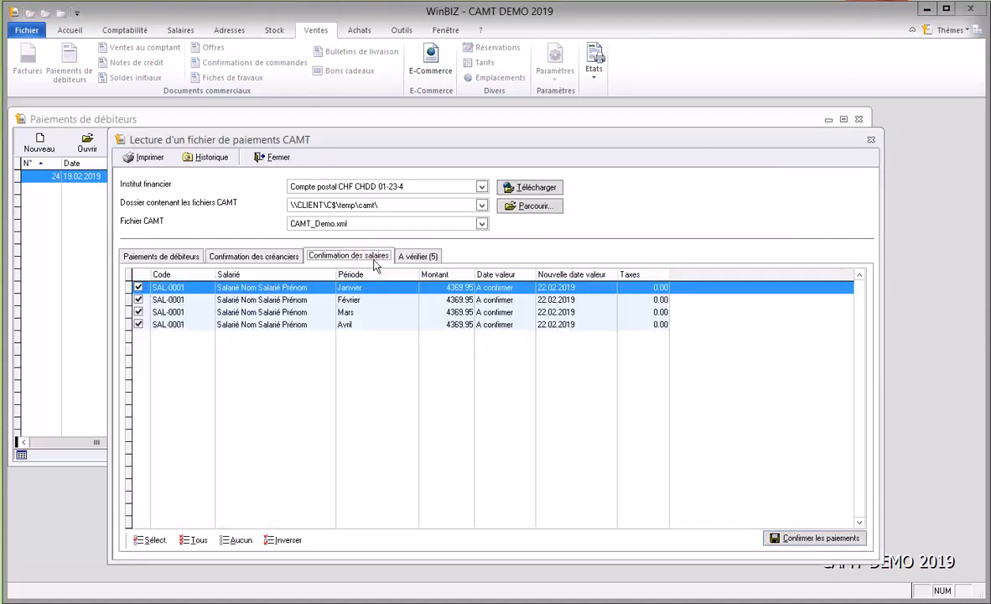
{"action": "left_click", "coordinate": [814, 538]}
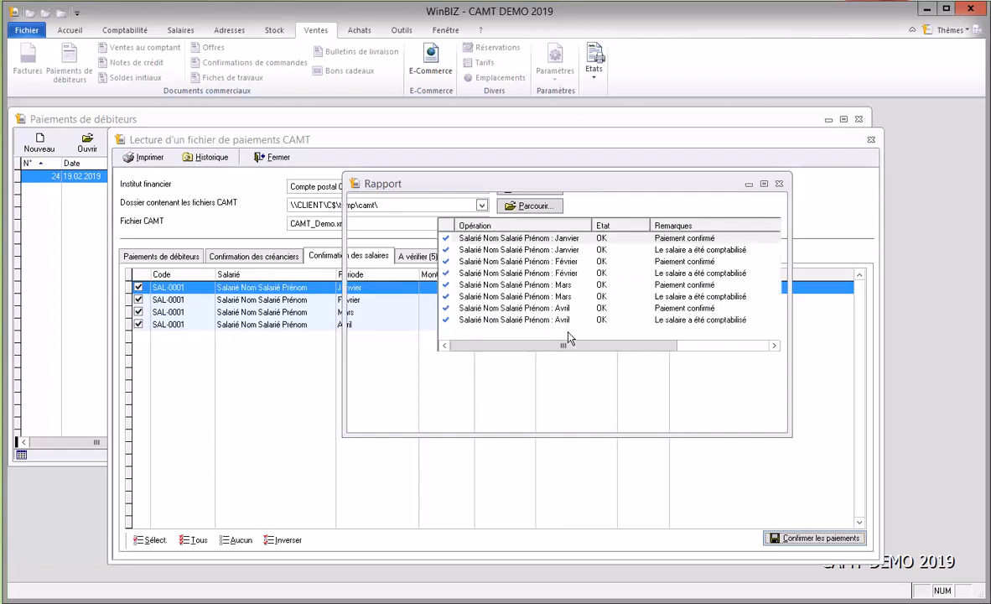
{"action": "left_click", "coordinate": [778, 184]}
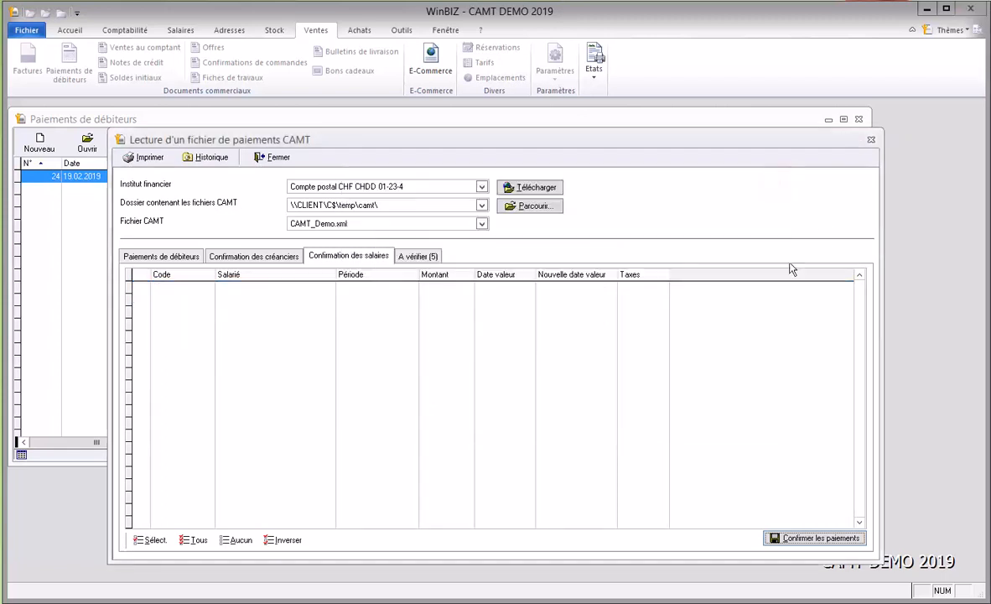
Step: Start an accounting entry for the taxes and fees line to verify, with debit account 3010 Produits principaux des céréales panifiables
{"action": "left_click", "coordinate": [413, 257]}
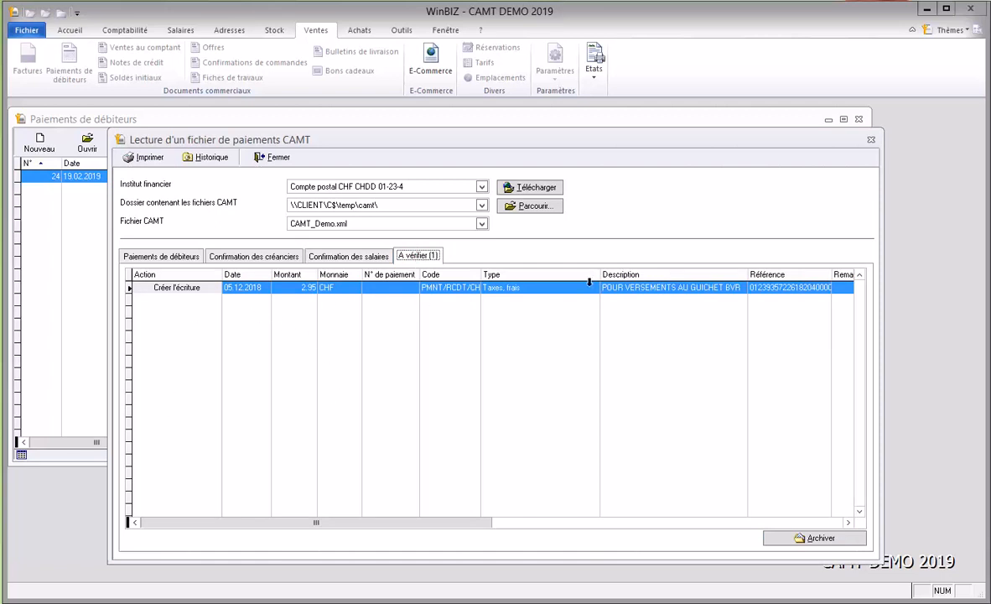
{"action": "left_click", "coordinate": [159, 288]}
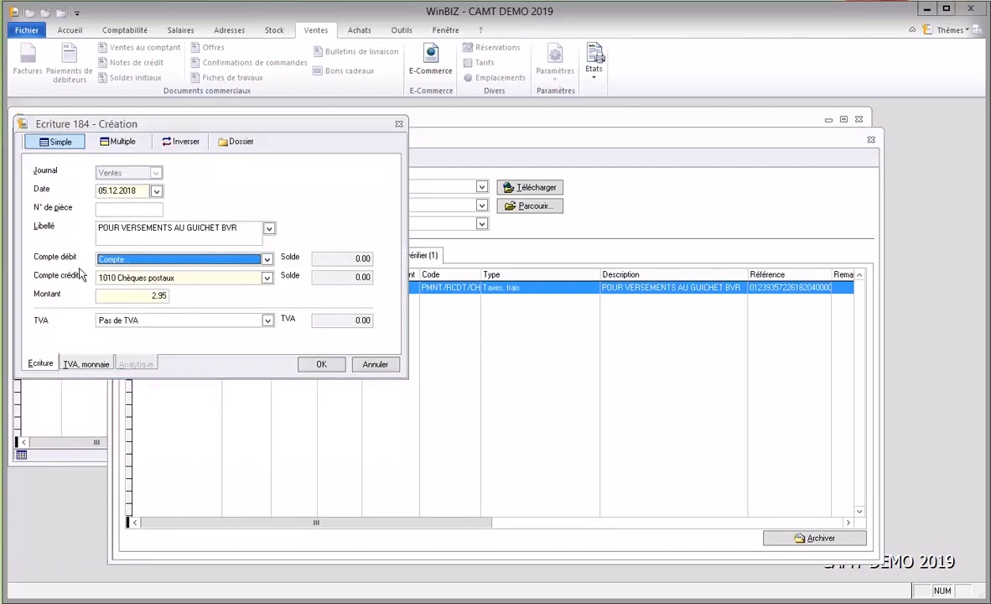
{"action": "left_click", "coordinate": [128, 260]}
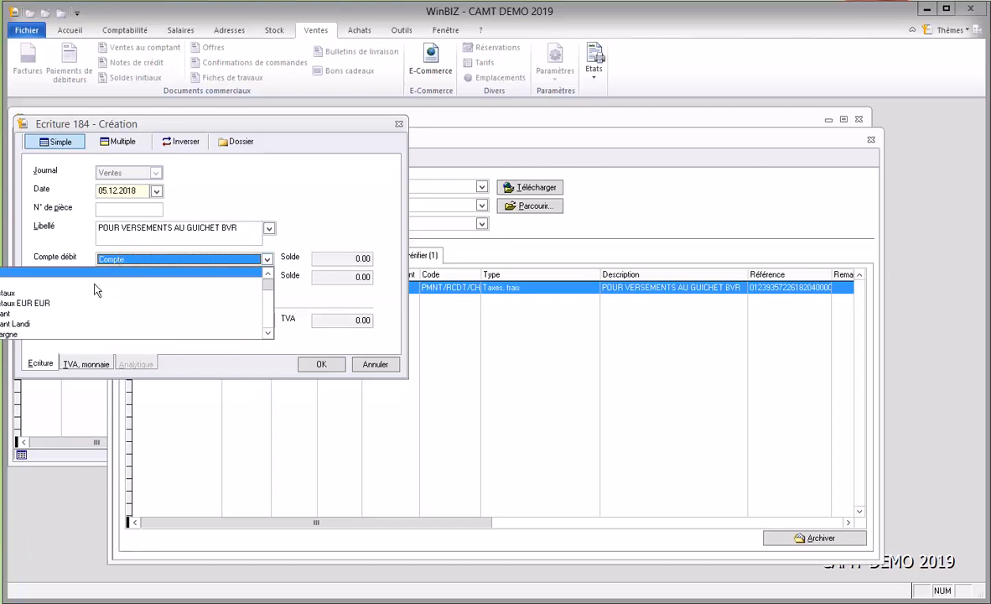
{"action": "left_click", "coordinate": [269, 333]}
{"action": "left_click", "coordinate": [269, 333]}
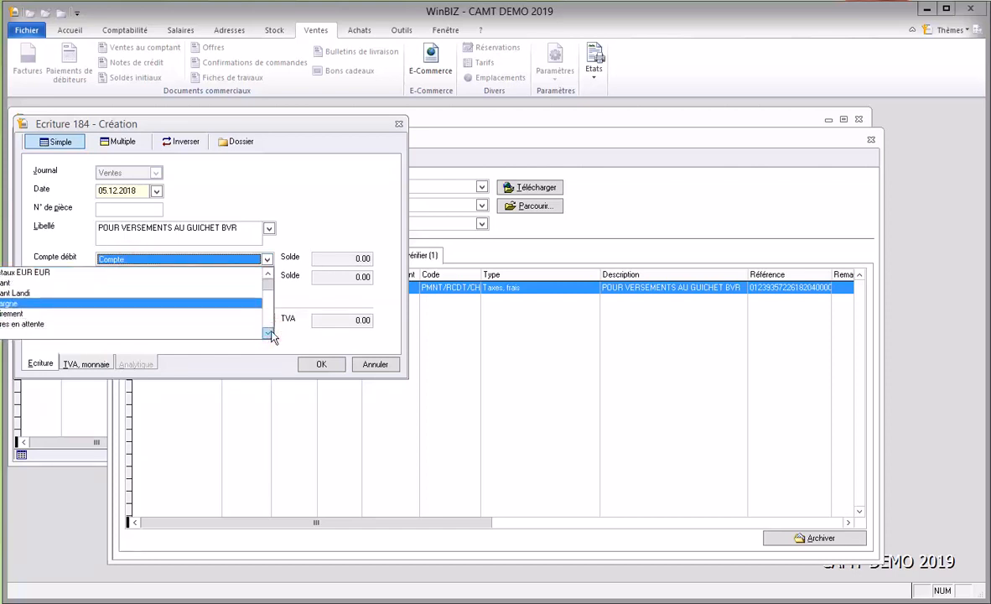
{"action": "type", "text": "3"}
{"action": "key", "text": "Return"}
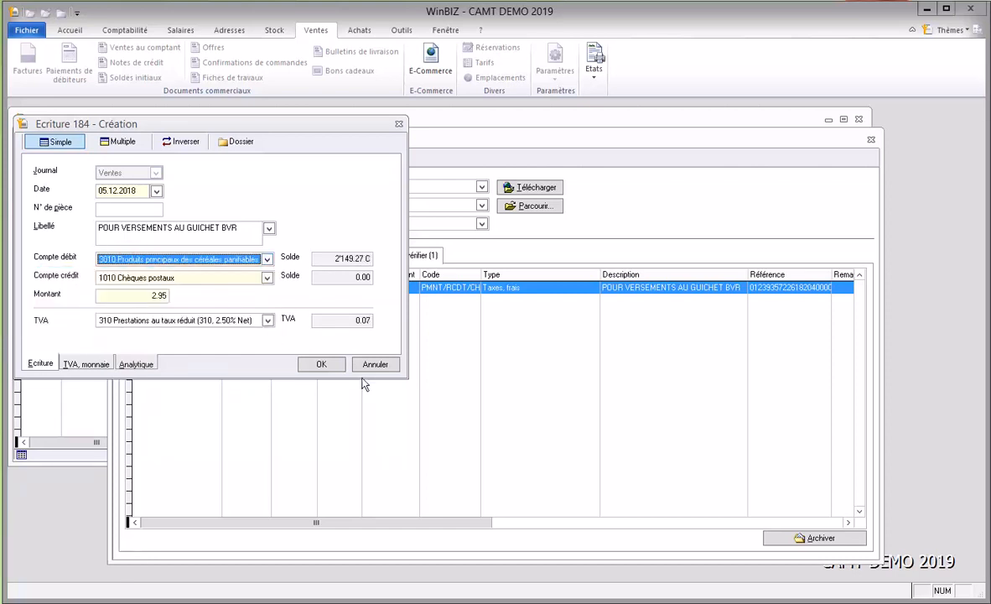
Step: Try to save the accounting entry, dismiss the date warning, and set the entry date to 05.12.2019
{"action": "left_click", "coordinate": [320, 369]}
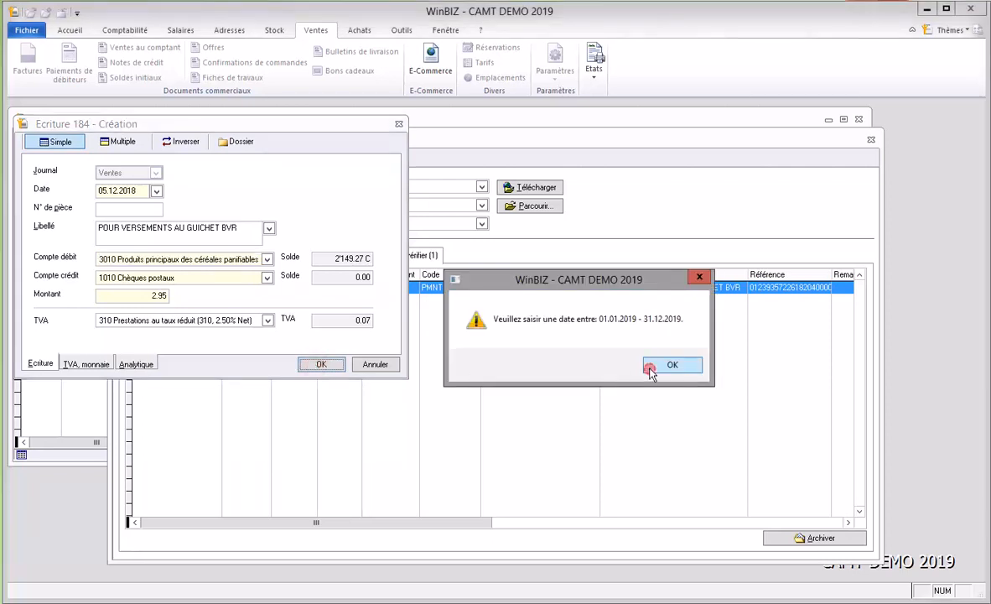
{"action": "left_click", "coordinate": [653, 364]}
{"action": "left_click_drag", "start_coordinate": [134, 190], "coordinate": [156, 200]}
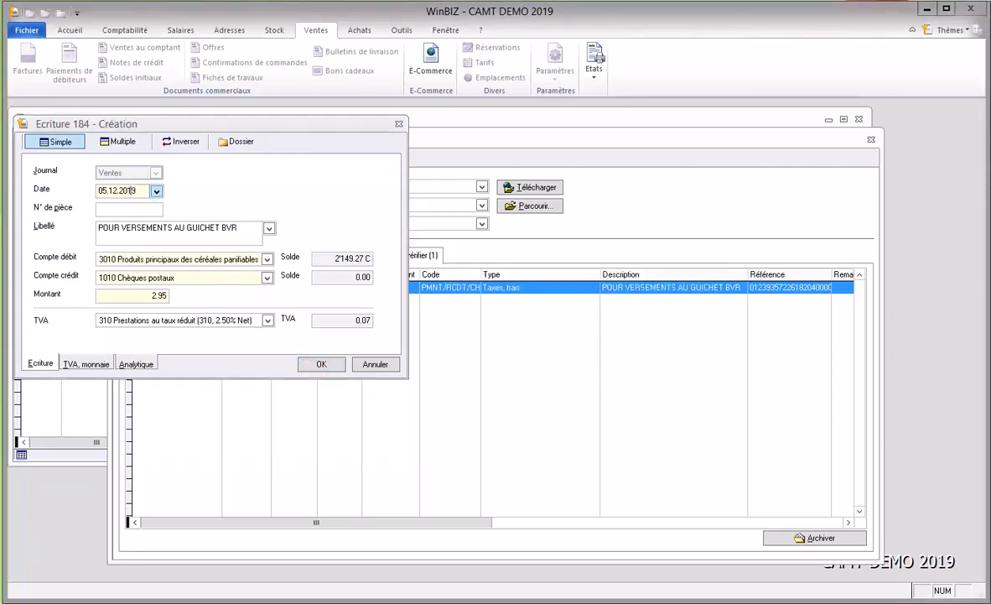
Step: Save the accounting entry for the bank fees and archive the processed file CAMT_Demo.xml
{"action": "left_click", "coordinate": [307, 364]}
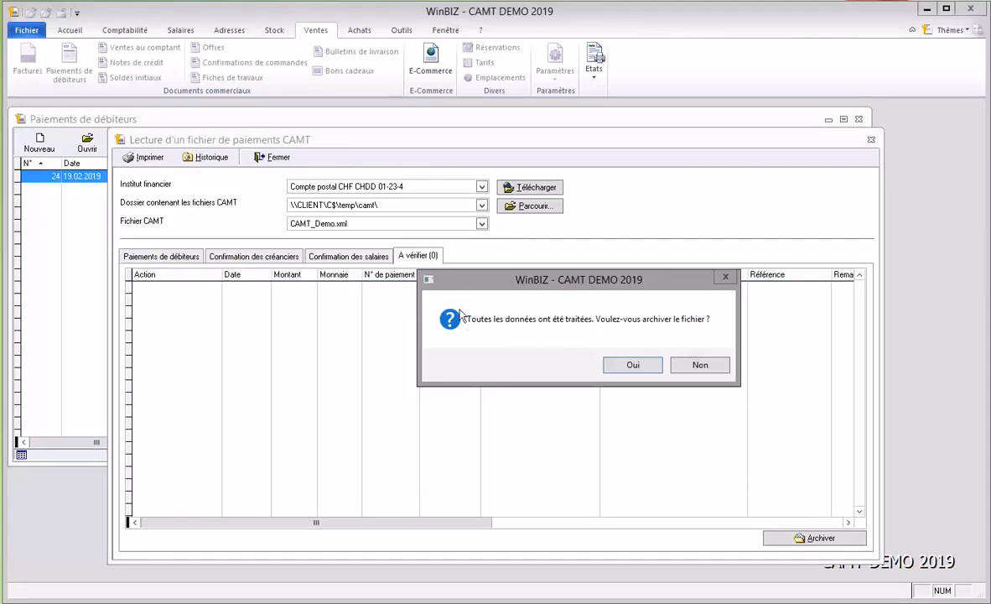
{"action": "left_click", "coordinate": [633, 366]}
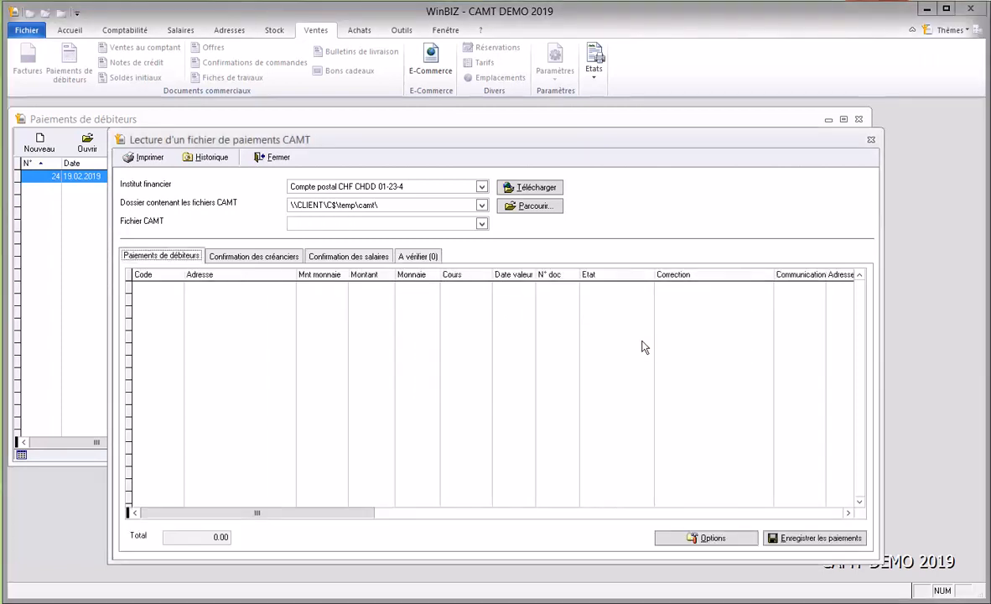
Step: Check the confirmation and verification lists, view the history of processed CAMT files, and close the CAMT reader
{"action": "left_click", "coordinate": [337, 255]}
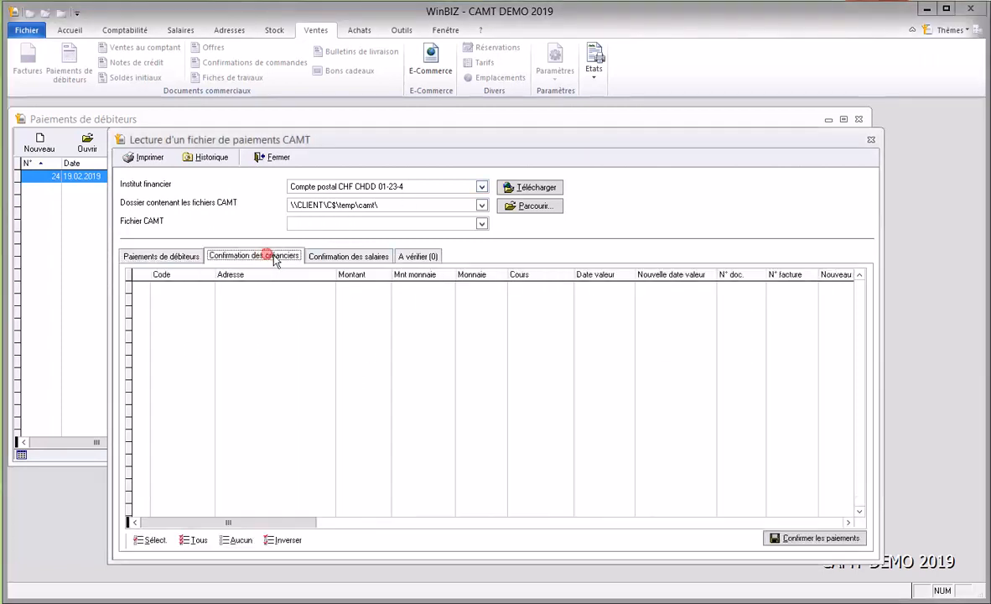
{"action": "left_click", "coordinate": [419, 257]}
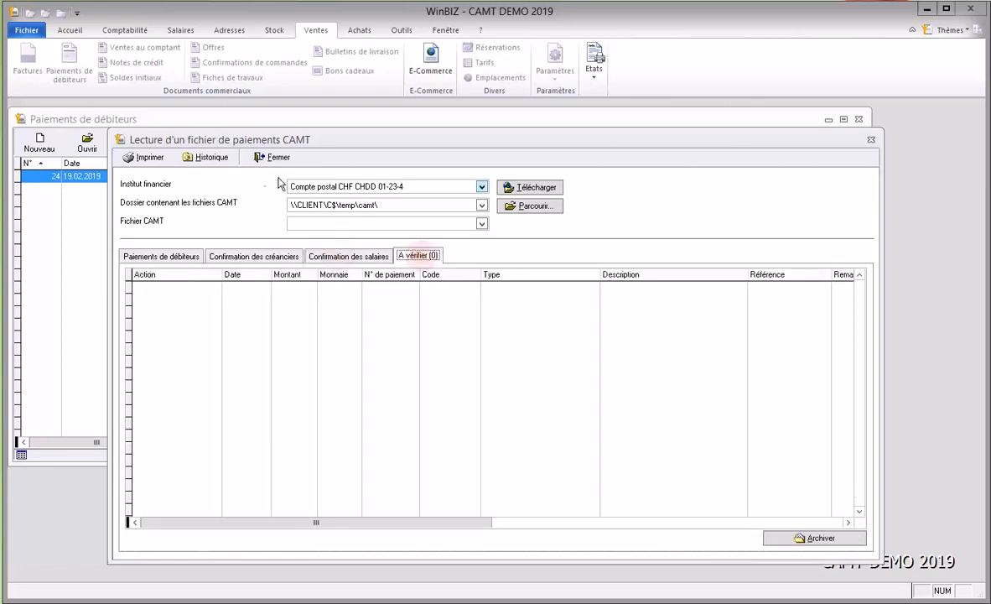
{"action": "left_click", "coordinate": [202, 157]}
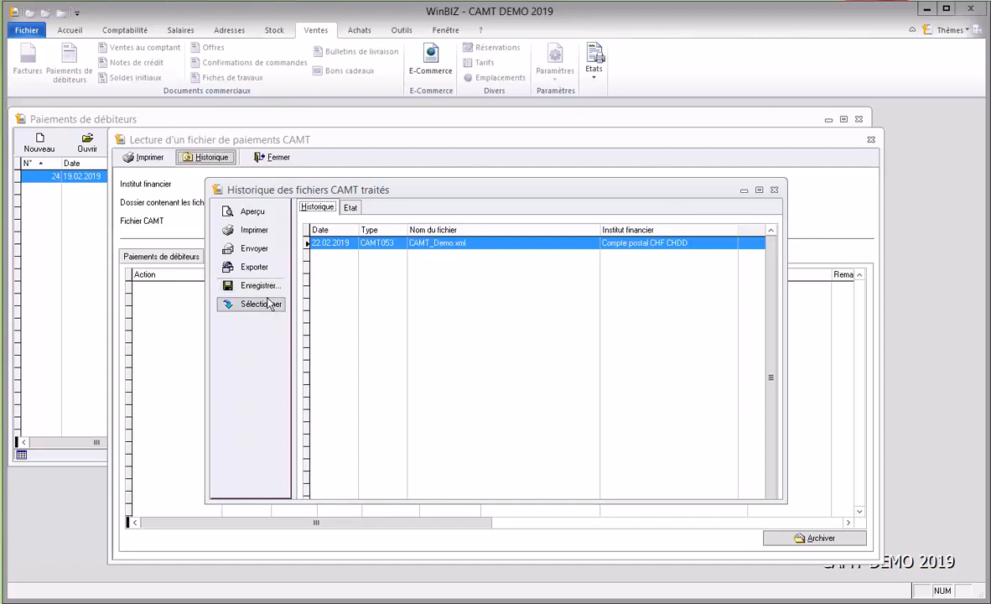
{"action": "left_click", "coordinate": [774, 190]}
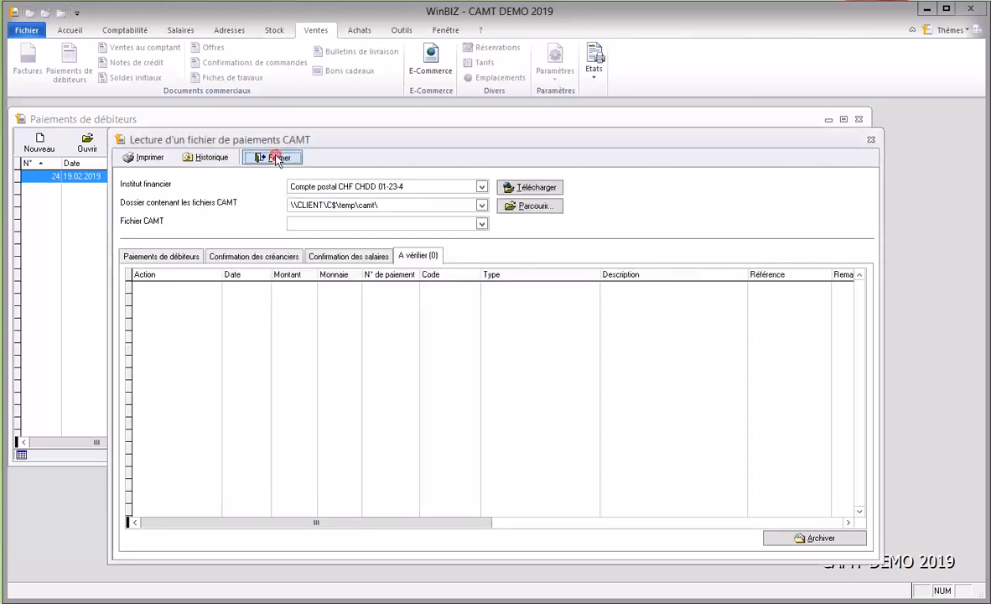
{"action": "left_click", "coordinate": [277, 158]}
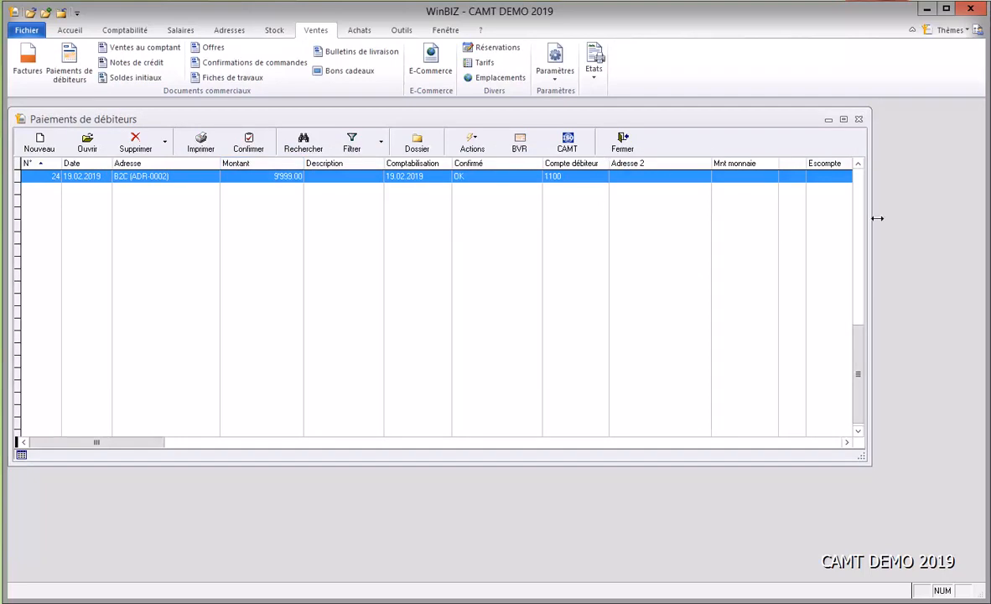
Step: Review the newly recorded debtor payments and the list of creditor payments
{"action": "left_click", "coordinate": [857, 164]}
{"action": "left_click", "coordinate": [725, 177]}
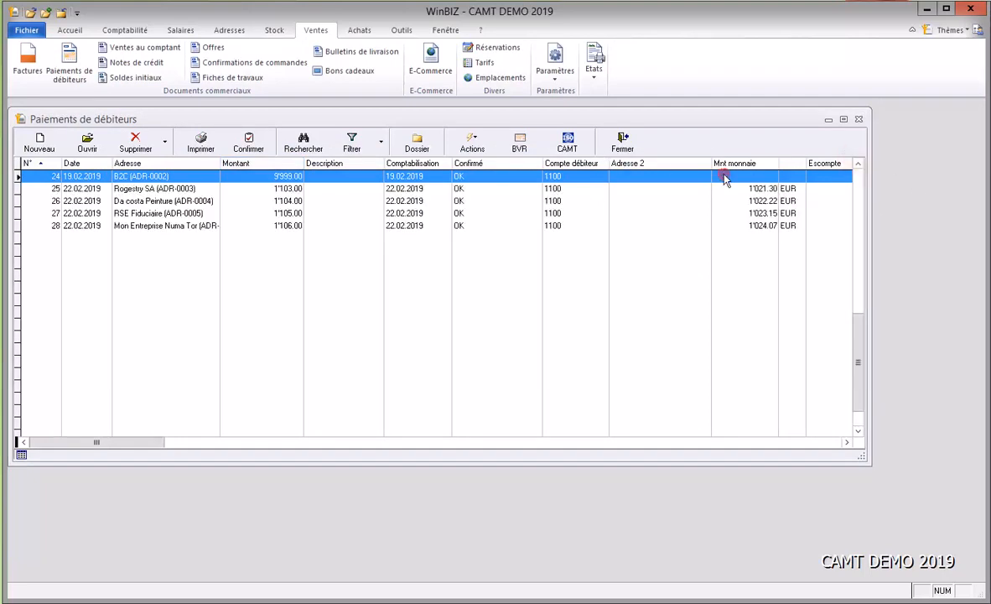
{"action": "left_click", "coordinate": [736, 200]}
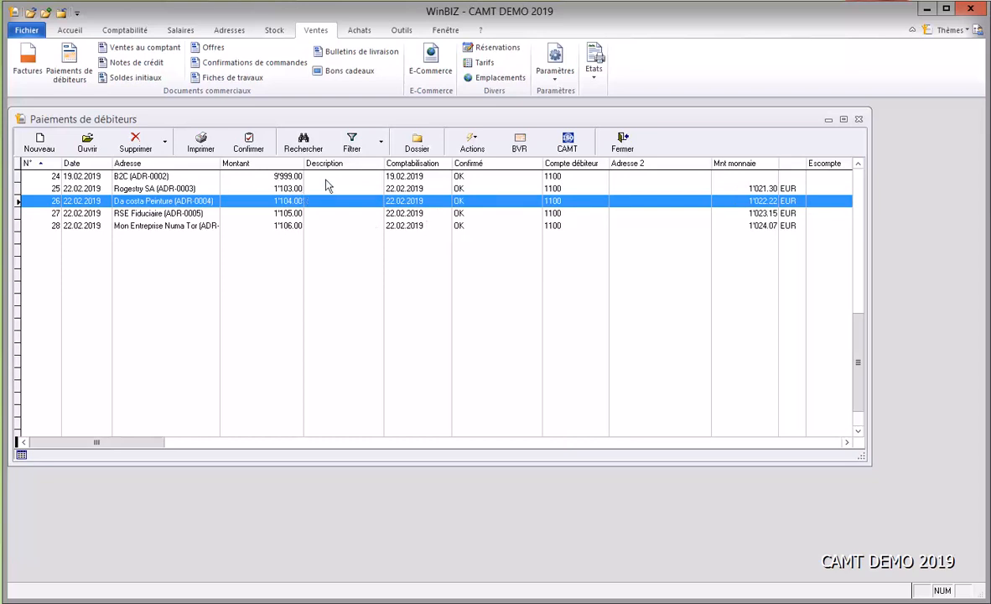
{"action": "left_click", "coordinate": [359, 30]}
{"action": "left_click", "coordinate": [84, 71]}
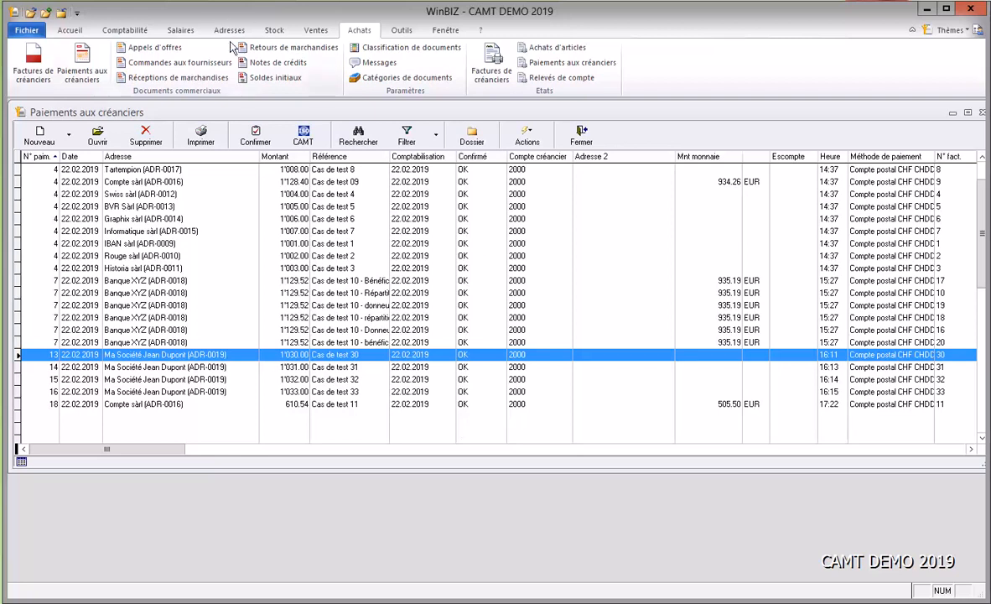
Step: Examine the Janvier salary payment's value date in the monthly salary calculation and close that window
{"action": "left_click", "coordinate": [182, 31]}
{"action": "left_click", "coordinate": [94, 74]}
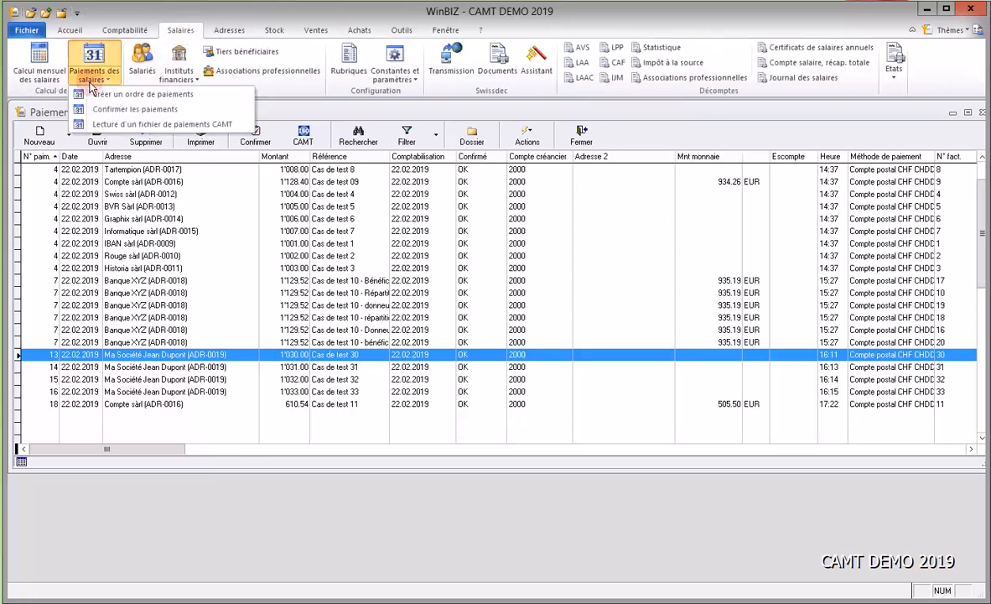
{"action": "left_click", "coordinate": [38, 67]}
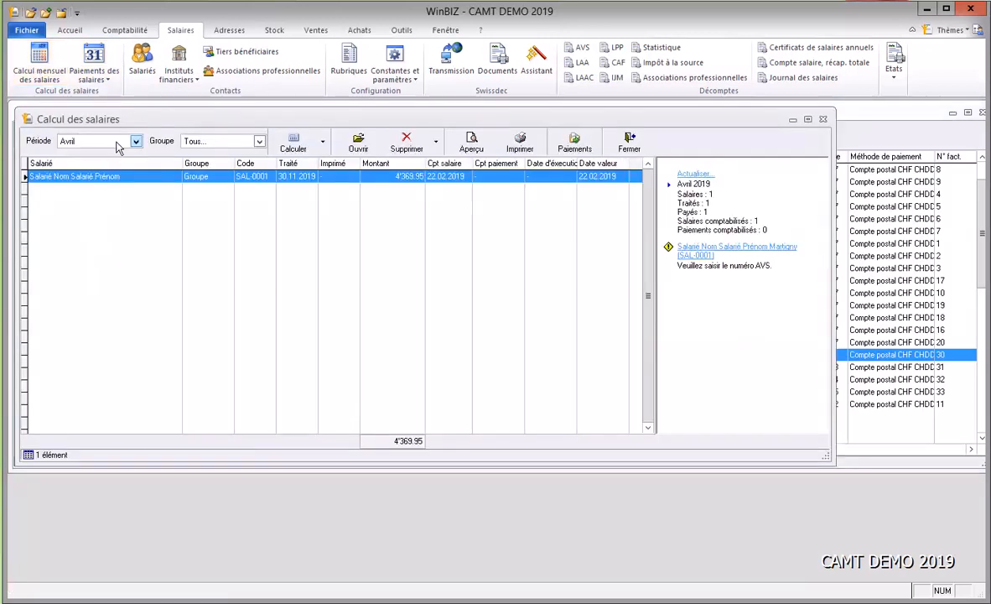
{"action": "left_click", "coordinate": [126, 140]}
{"action": "left_click", "coordinate": [138, 154]}
{"action": "left_click", "coordinate": [95, 155]}
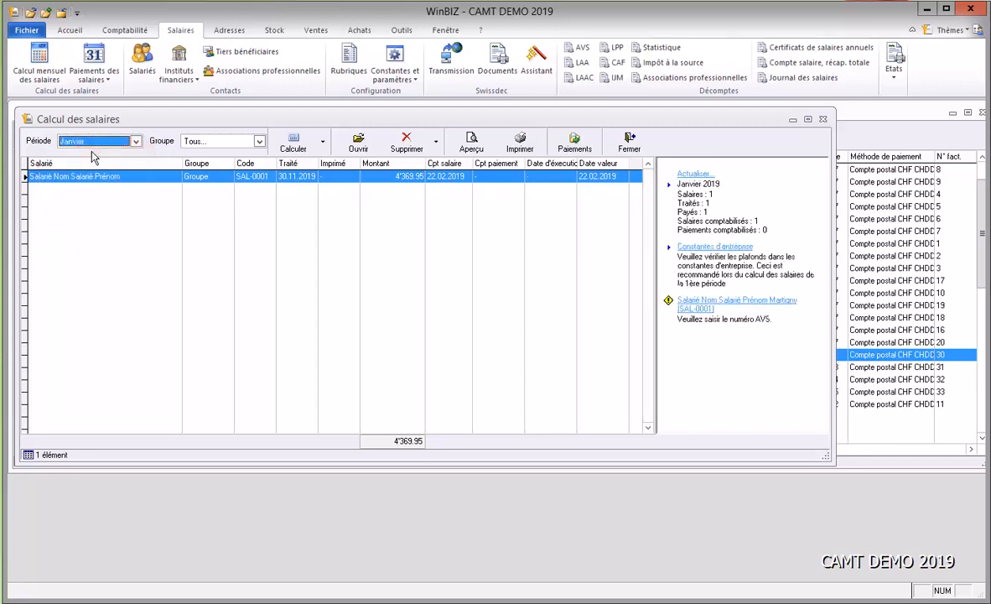
{"action": "left_click", "coordinate": [808, 119]}
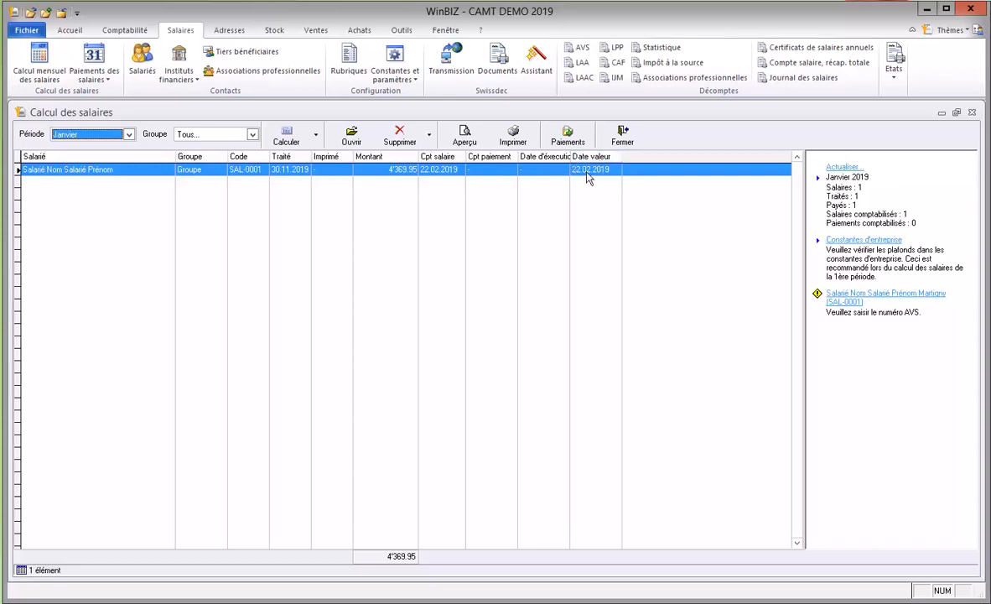
{"action": "left_click", "coordinate": [625, 138]}
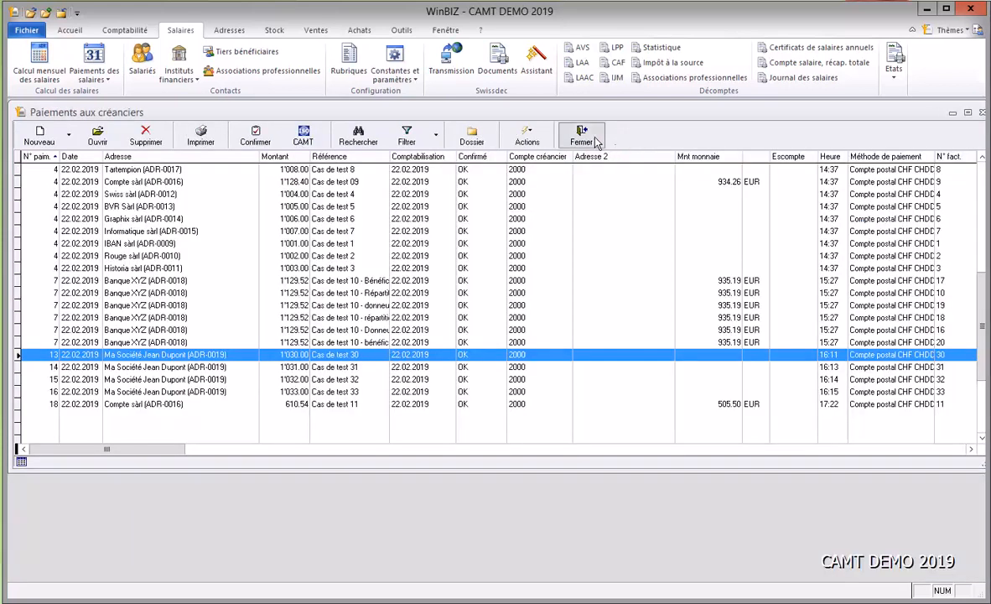
Step: Locate the CAMT file reading command in the debtor payments and creditor payments windows
{"action": "left_click", "coordinate": [120, 33]}
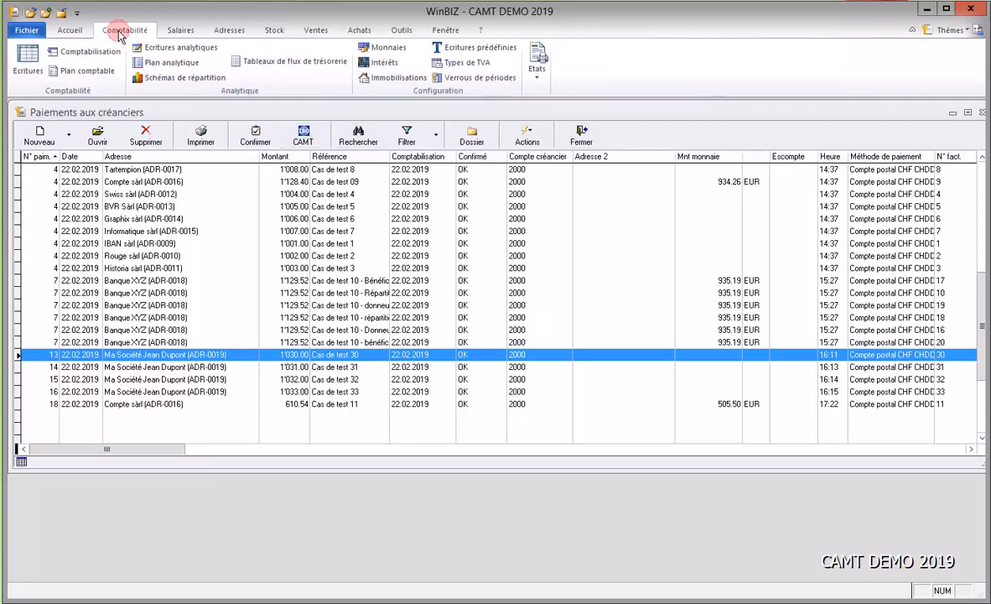
{"action": "left_click", "coordinate": [174, 31]}
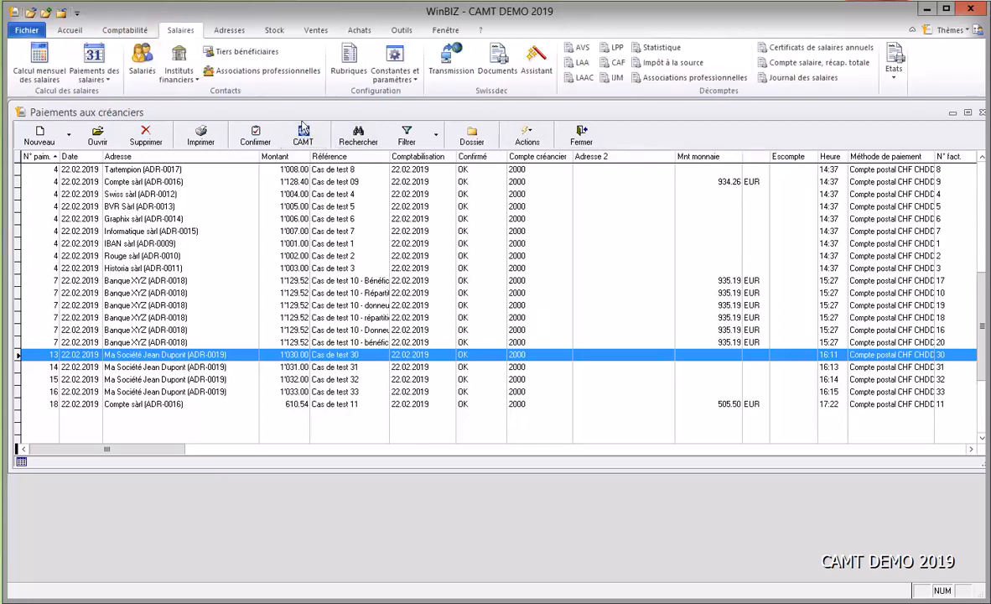
{"action": "left_click", "coordinate": [312, 31]}
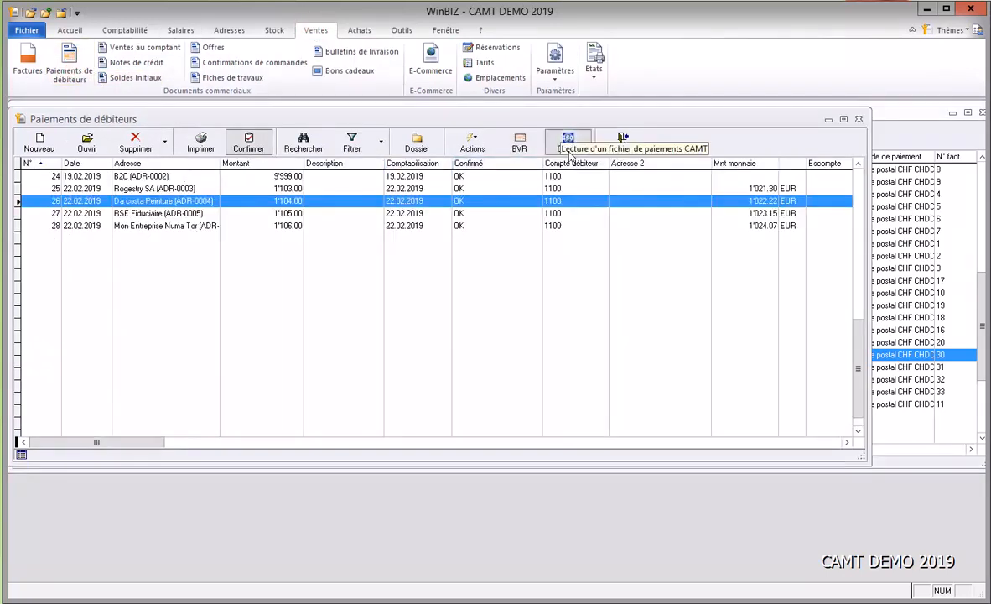
{"action": "left_click", "coordinate": [360, 30]}
{"action": "left_click", "coordinate": [84, 60]}
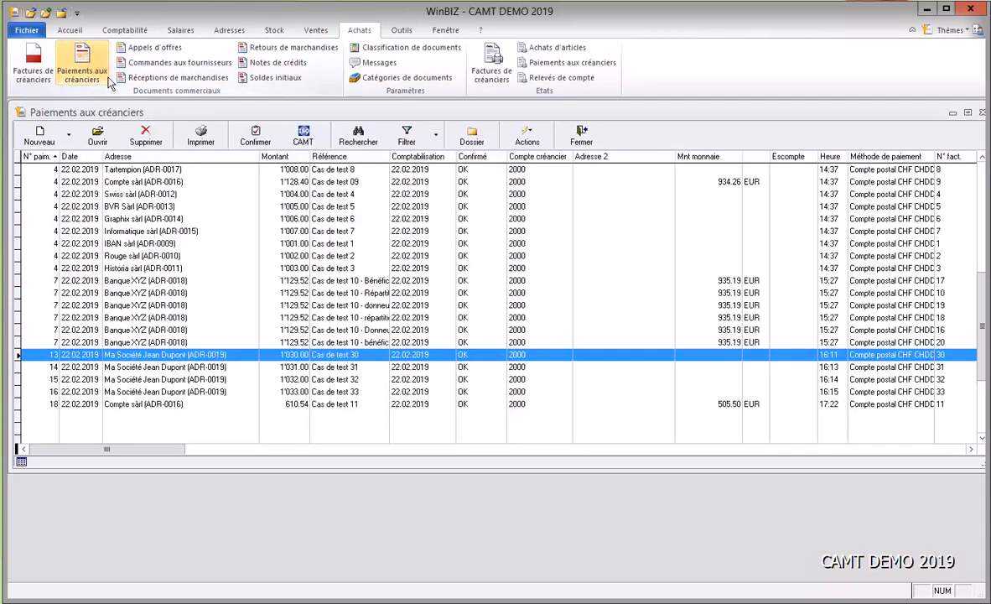
Step: Open the CAMT payment file reader from the salary payments and view its creditor and salary confirmation lists
{"action": "left_click", "coordinate": [180, 31]}
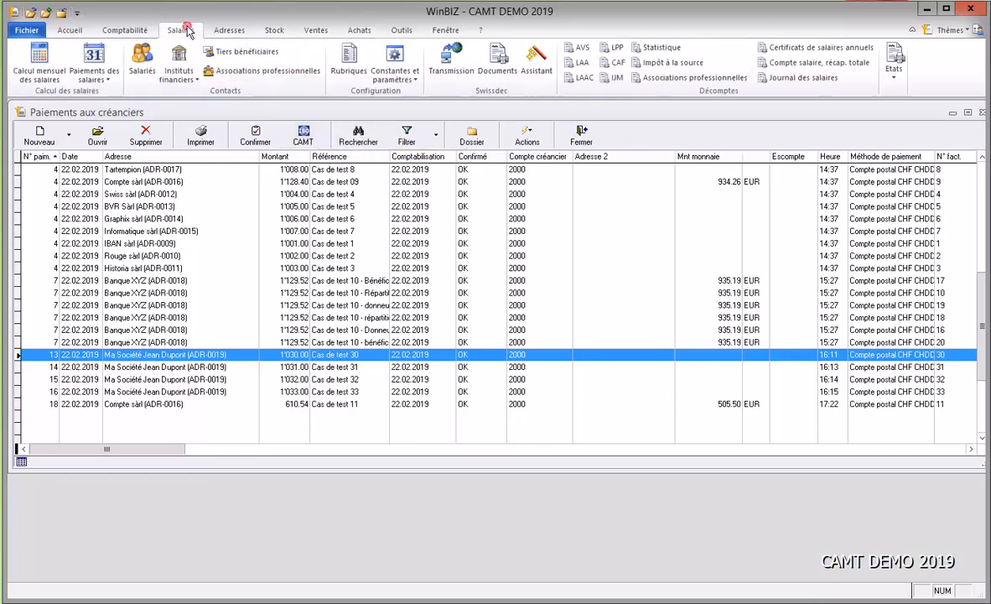
{"action": "left_click", "coordinate": [104, 73]}
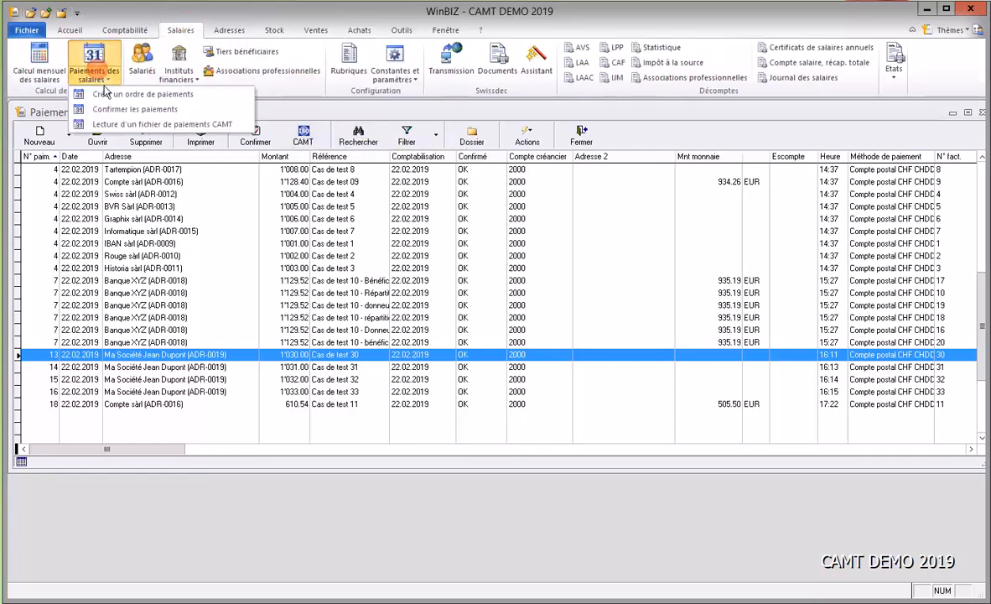
{"action": "left_click", "coordinate": [138, 125]}
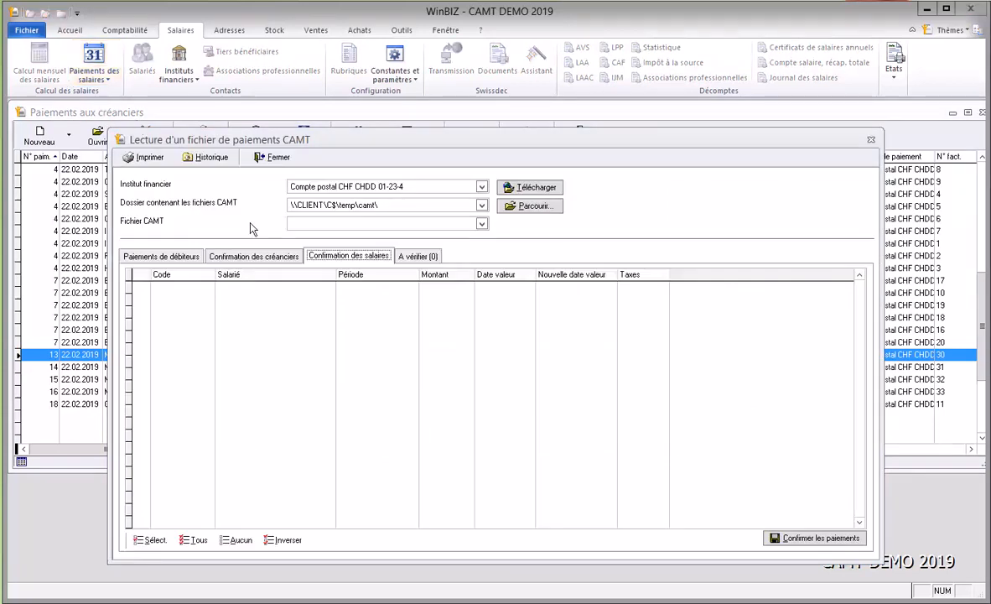
{"action": "left_click", "coordinate": [193, 257]}
{"action": "left_click", "coordinate": [252, 256]}
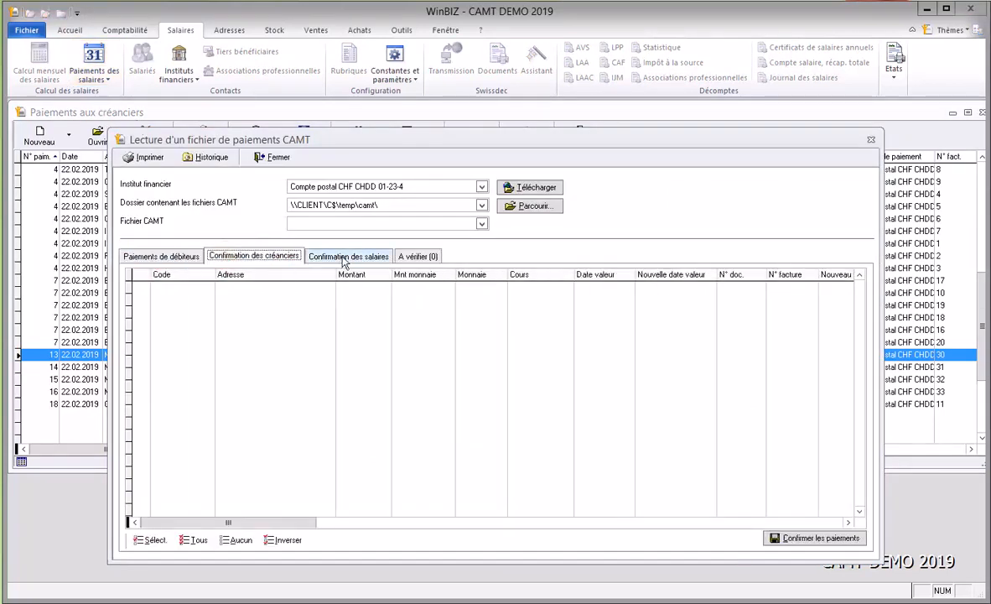
{"action": "left_click", "coordinate": [317, 256]}
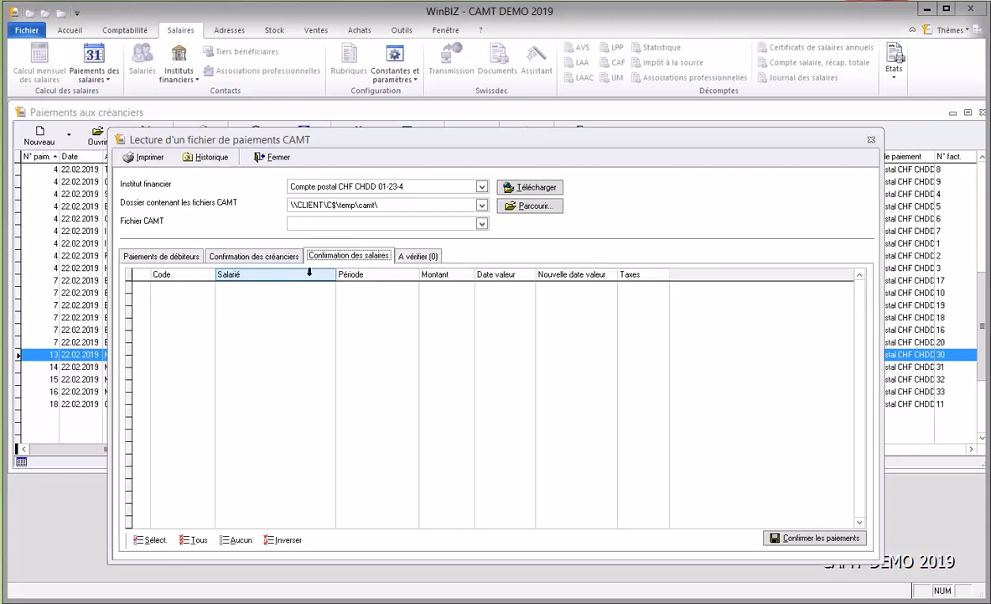